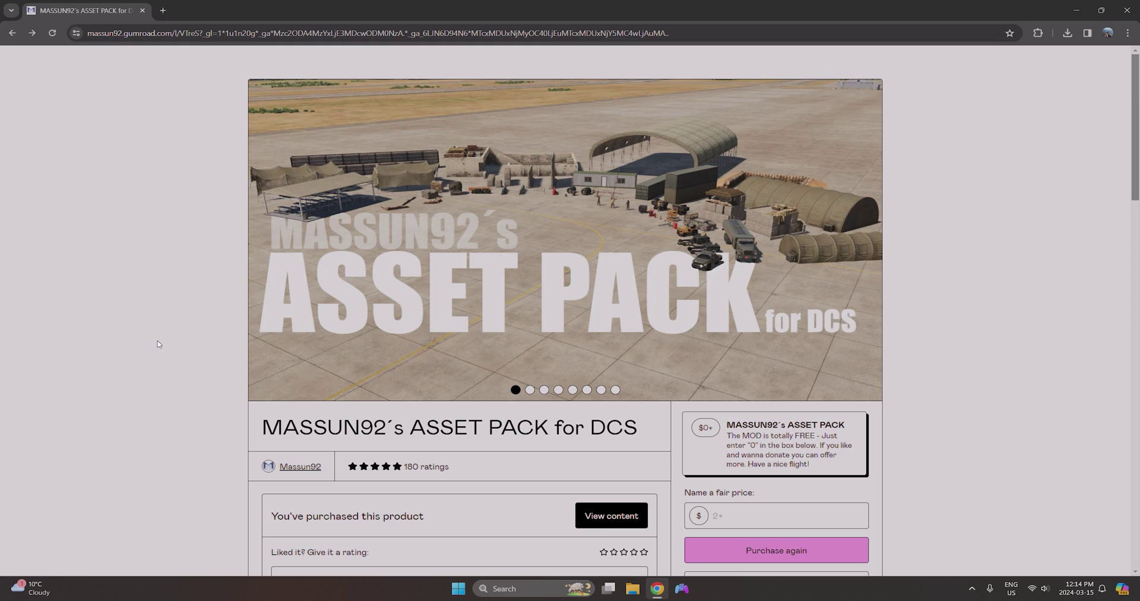
Step: Enter 0 as the fair price and check out to get the free asset pack
{"action": "mouse_move", "coordinate": [281, 255]}
{"action": "scroll", "coordinate": [773, 428], "scroll_direction": "down", "scroll_amount": 3}
{"action": "left_click", "coordinate": [743, 363]}
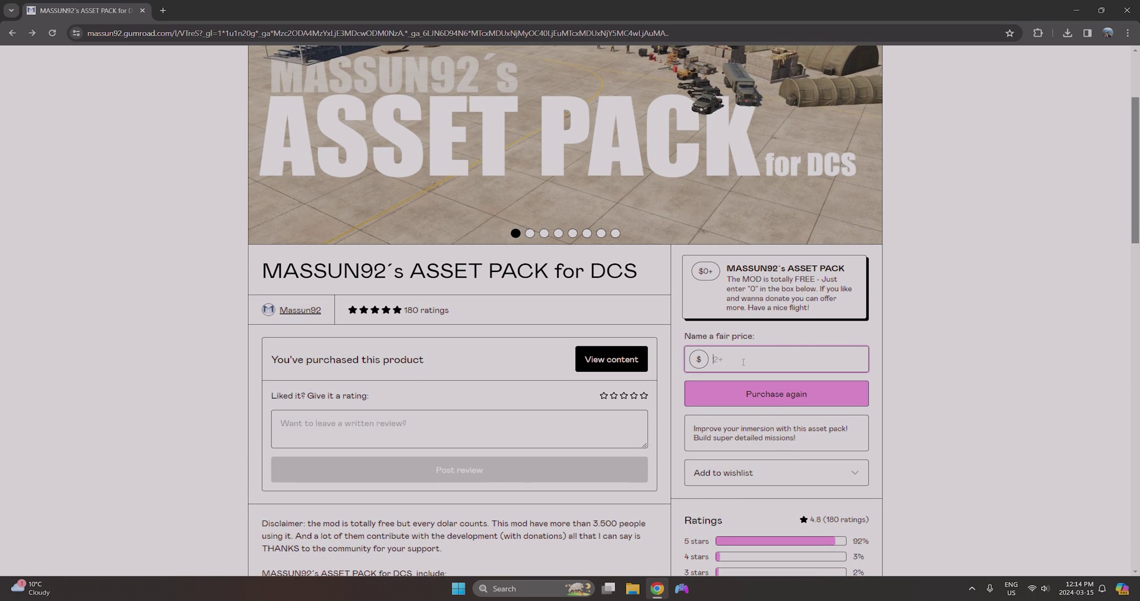
{"action": "type", "text": "0"}
{"action": "left_click", "coordinate": [772, 396]}
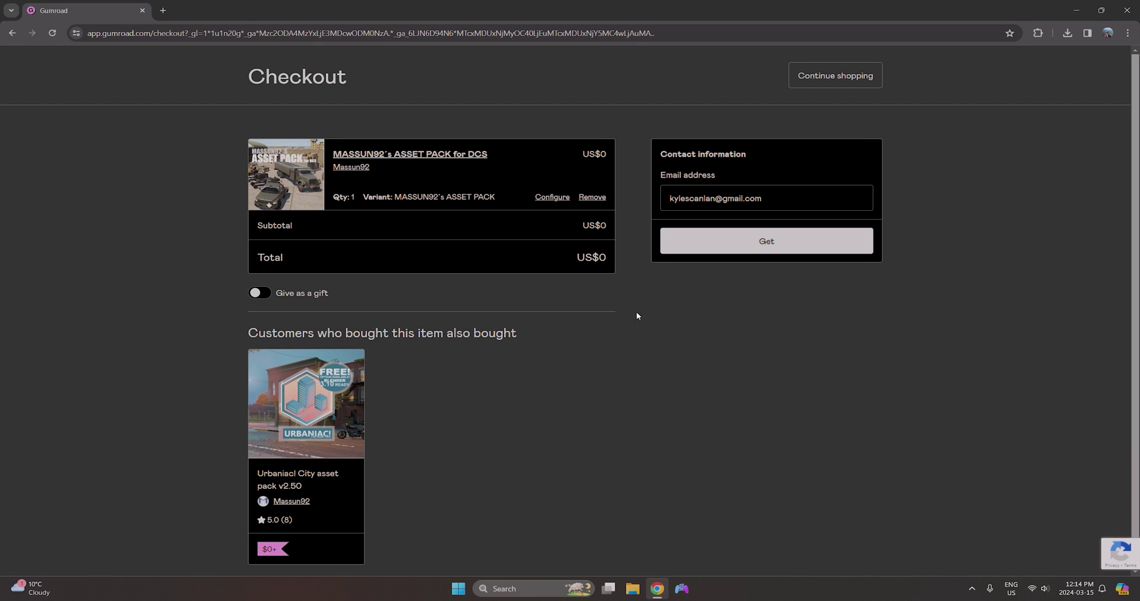
{"action": "left_click", "coordinate": [711, 240]}
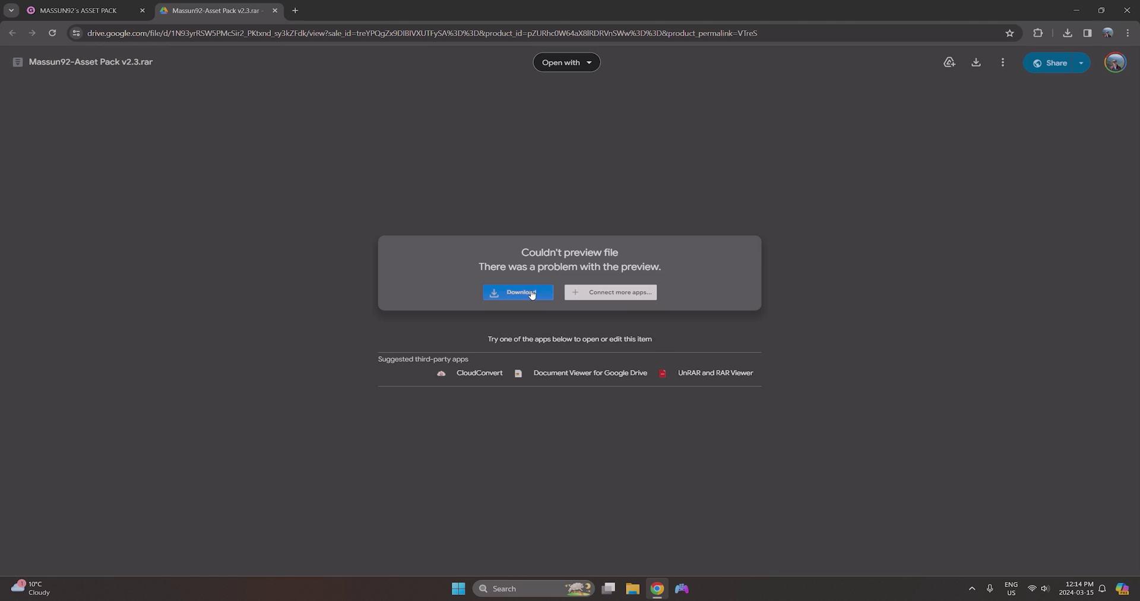
Step: Download Massun92-Asset Pack v2.3.rar from Google Drive despite the virus-scan warning
{"action": "left_click", "coordinate": [527, 293]}
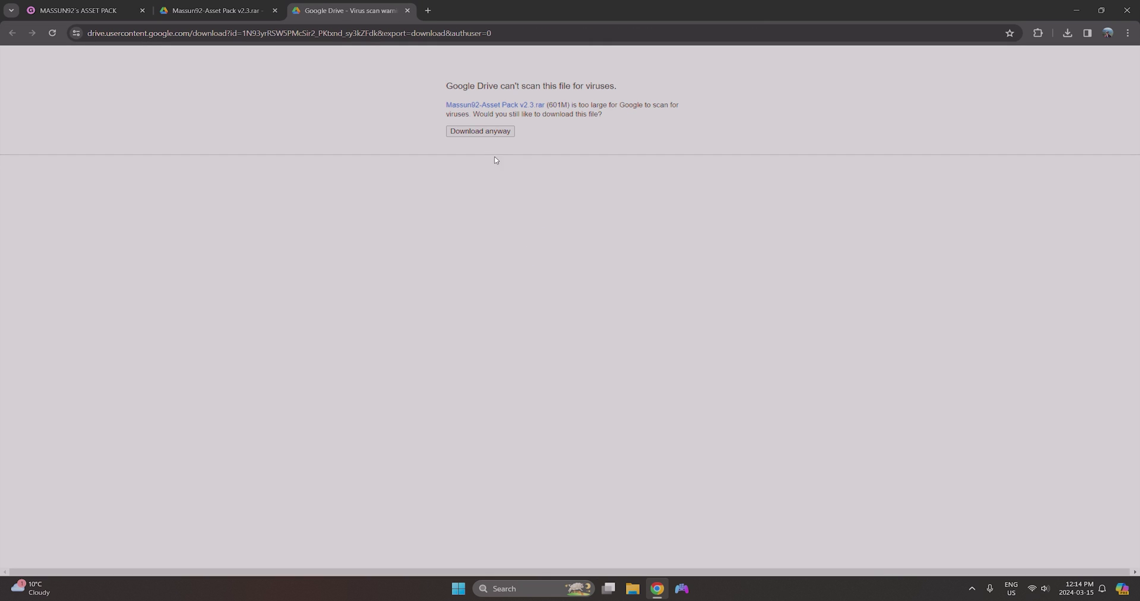
{"action": "left_click", "coordinate": [492, 133]}
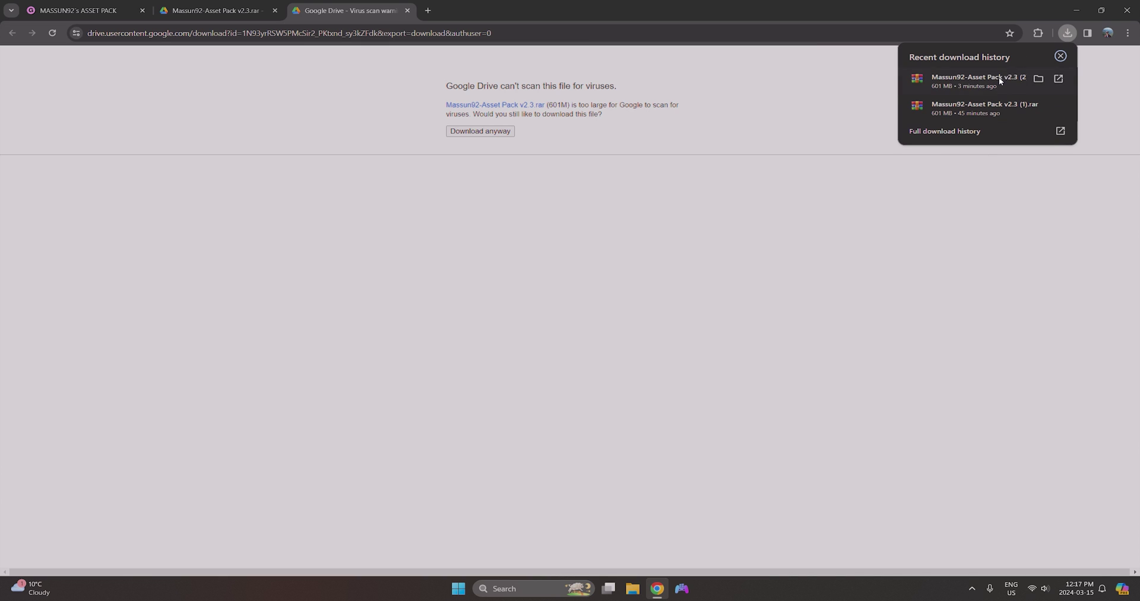
Step: Open the downloaded archive in WinRAR and select the Massun92-Asset Pack folder
{"action": "left_click", "coordinate": [1000, 80]}
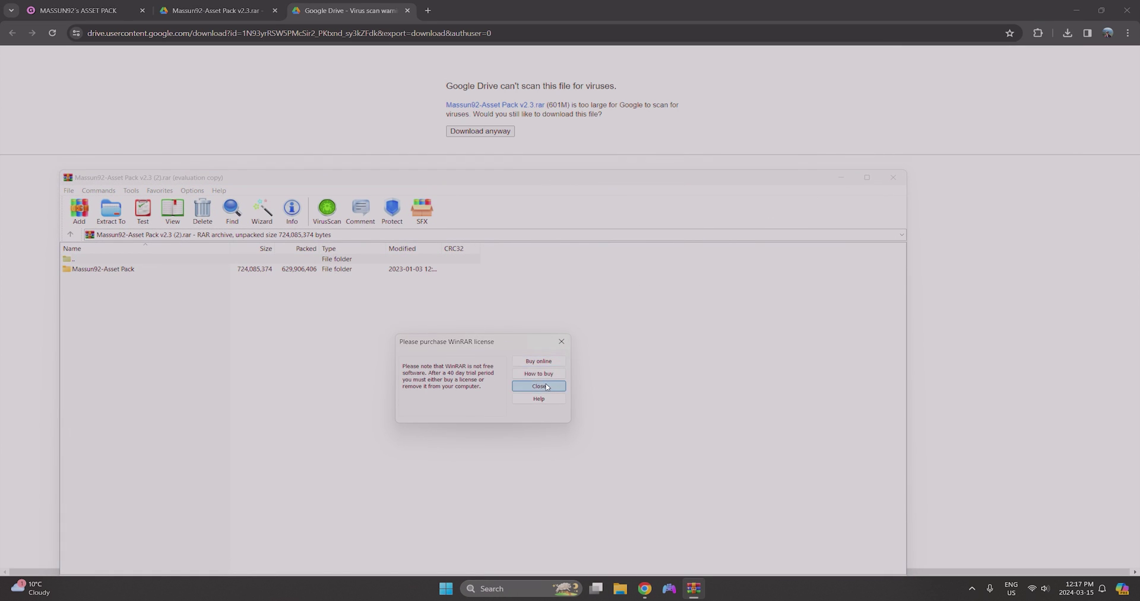
{"action": "left_click", "coordinate": [539, 386]}
{"action": "left_click", "coordinate": [183, 277]}
{"action": "left_click", "coordinate": [164, 270]}
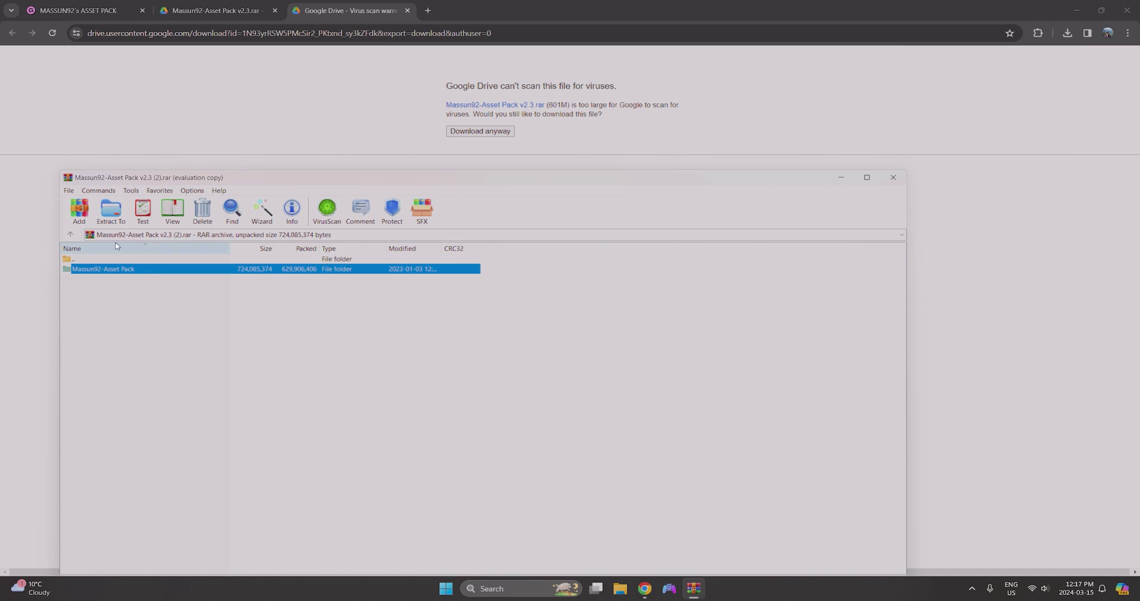
Step: Set the extraction destination to Saved Games\DCS.openbeta\Mods\tech
{"action": "left_click", "coordinate": [108, 208]}
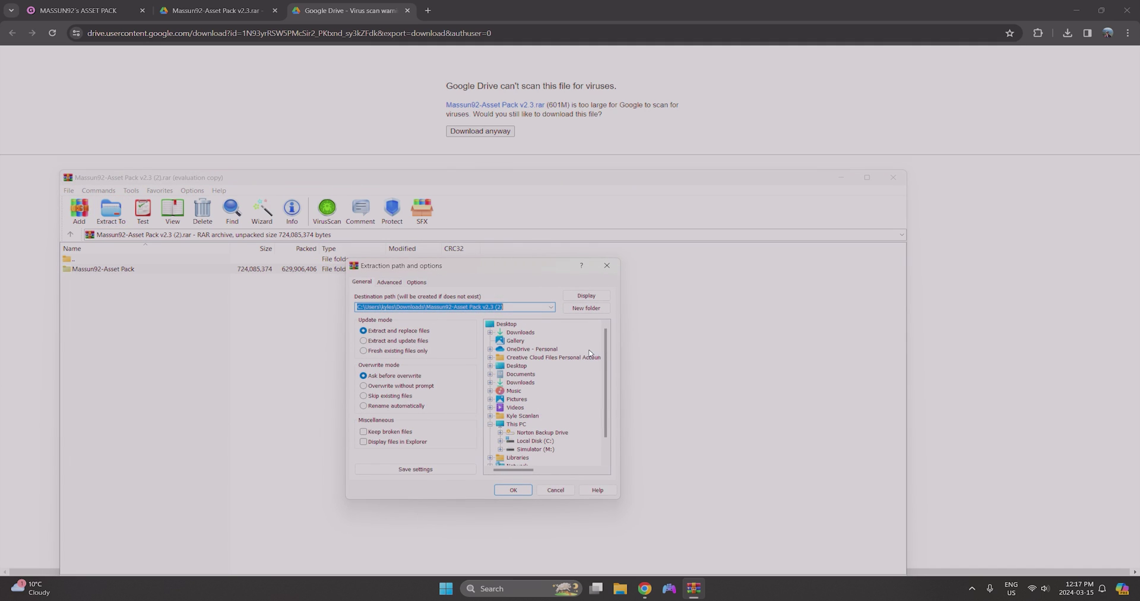
{"action": "scroll", "coordinate": [607, 354], "scroll_direction": "down", "scroll_amount": 1}
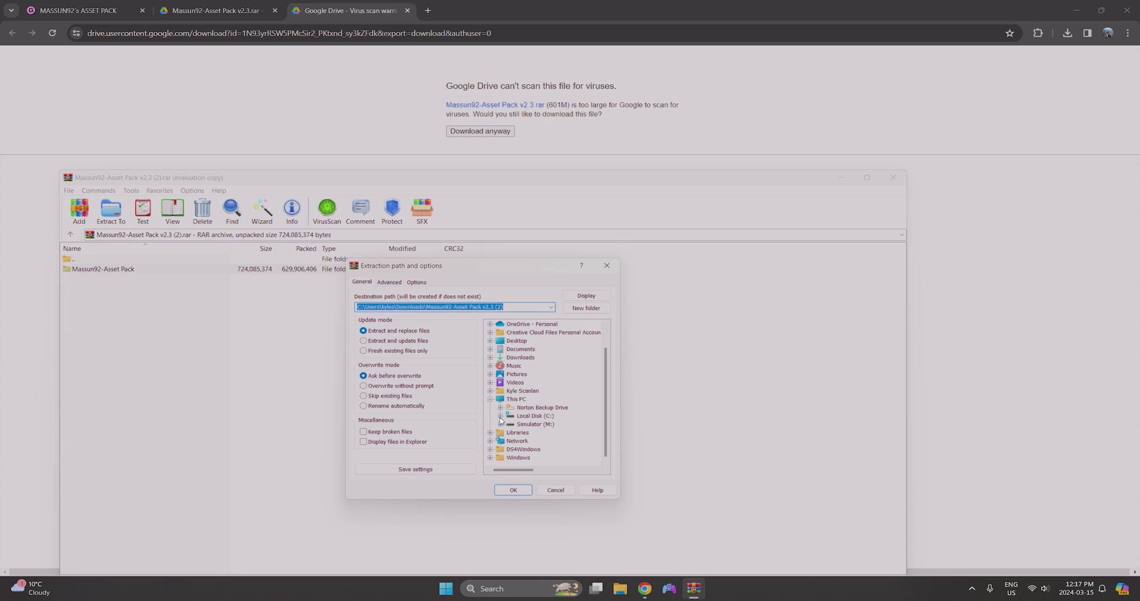
{"action": "left_click", "coordinate": [500, 415]}
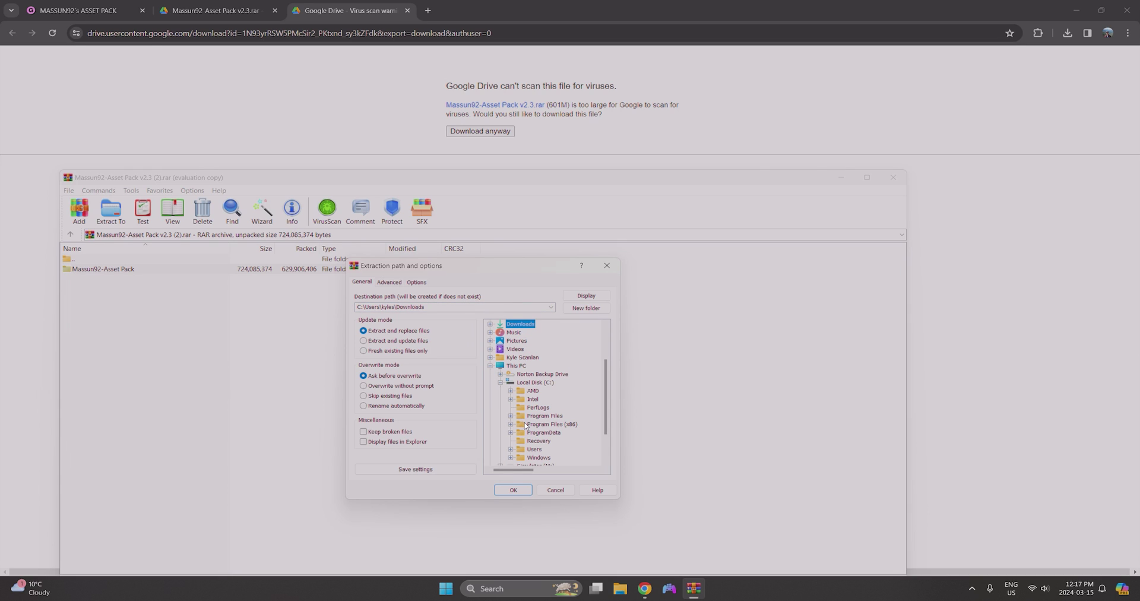
{"action": "left_click", "coordinate": [510, 450]}
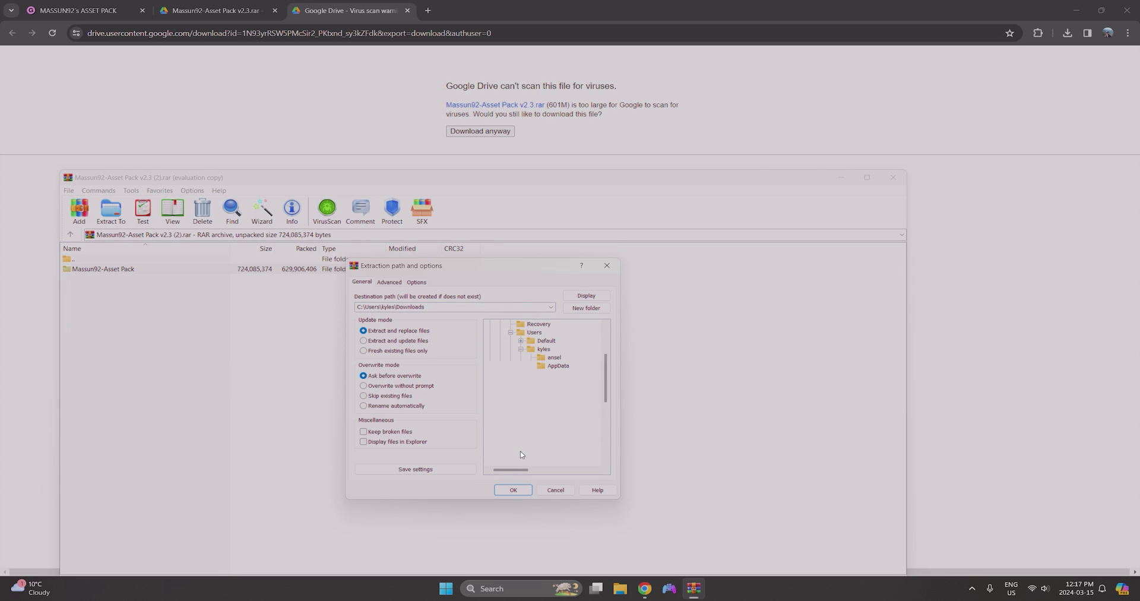
{"action": "left_click", "coordinate": [530, 441]}
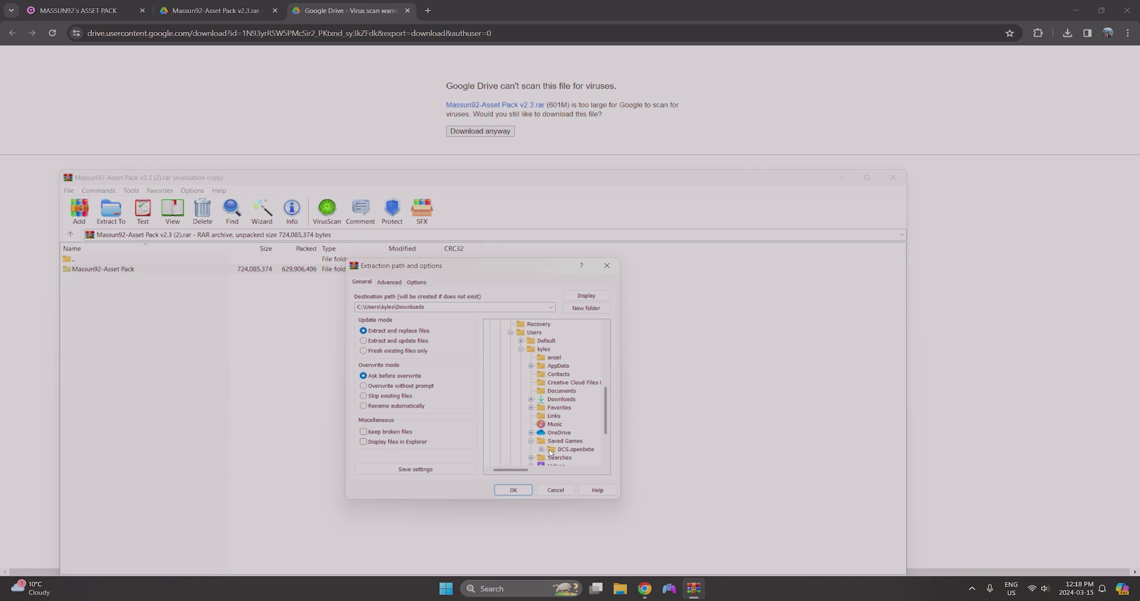
{"action": "left_click", "coordinate": [541, 448]}
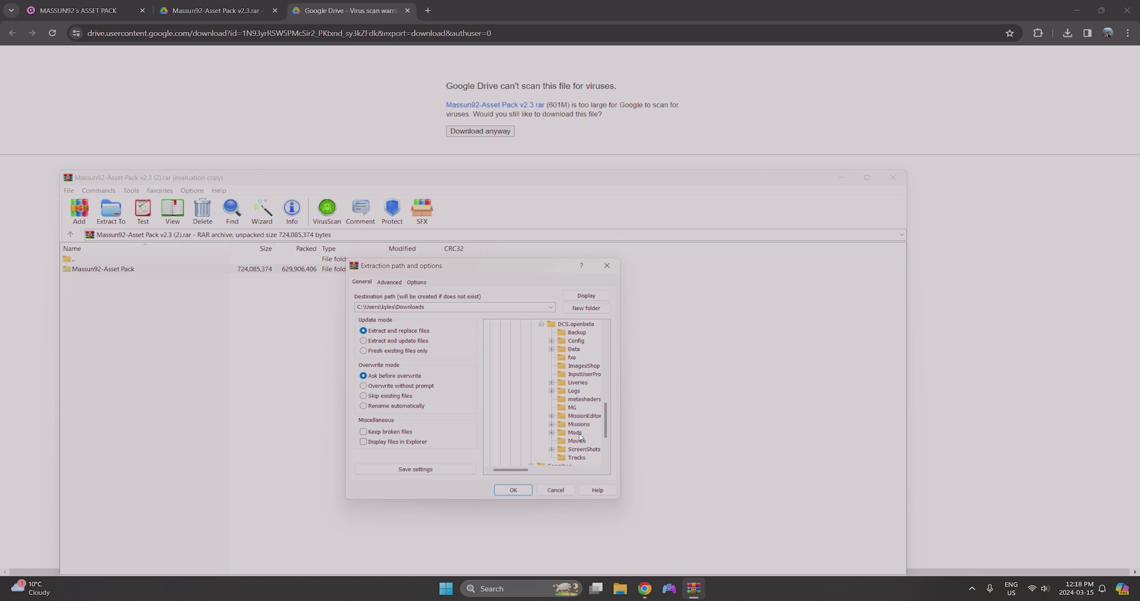
{"action": "left_click", "coordinate": [552, 433]}
{"action": "left_click", "coordinate": [583, 449]}
Step: Extract the pack, replacing all existing files, then close WinRAR
{"action": "left_click", "coordinate": [522, 490]}
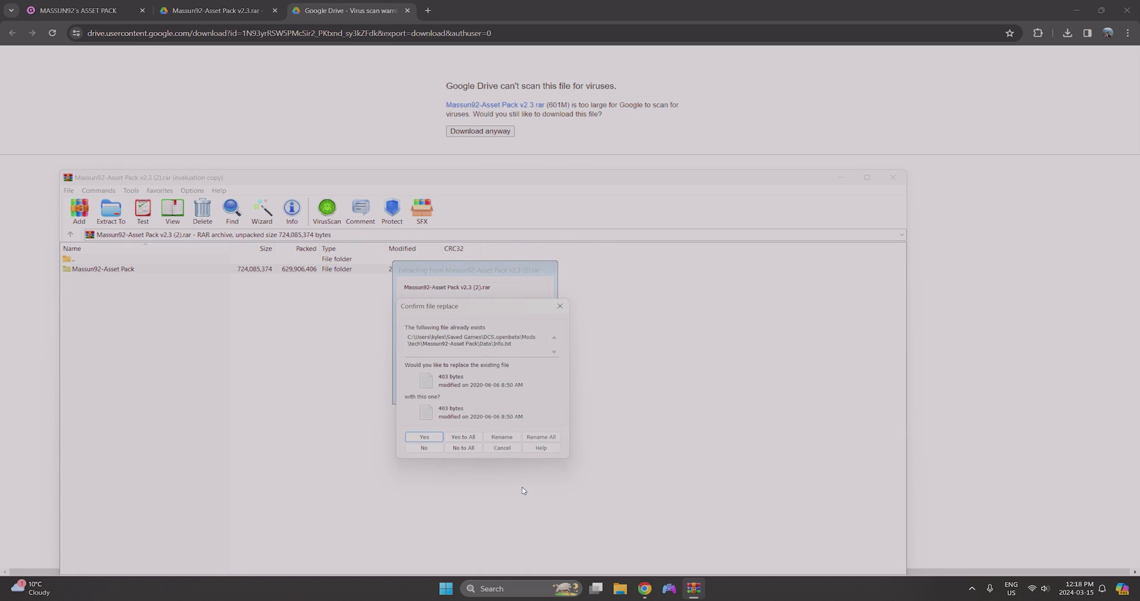
{"action": "left_click", "coordinate": [466, 438]}
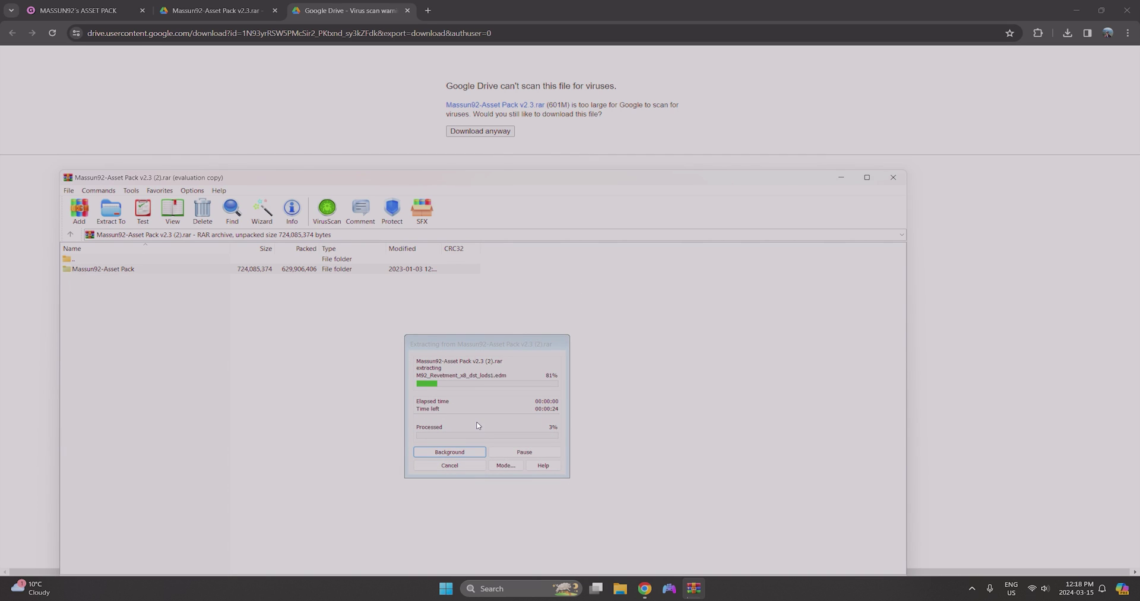
{"action": "left_click", "coordinate": [484, 393]}
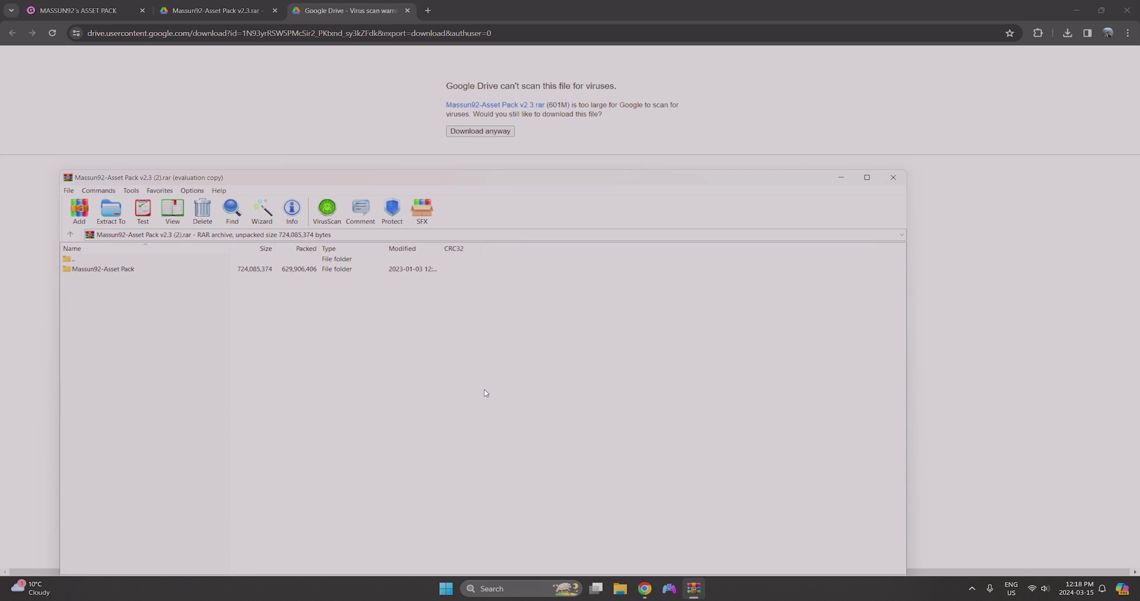
{"action": "left_click", "coordinate": [893, 178]}
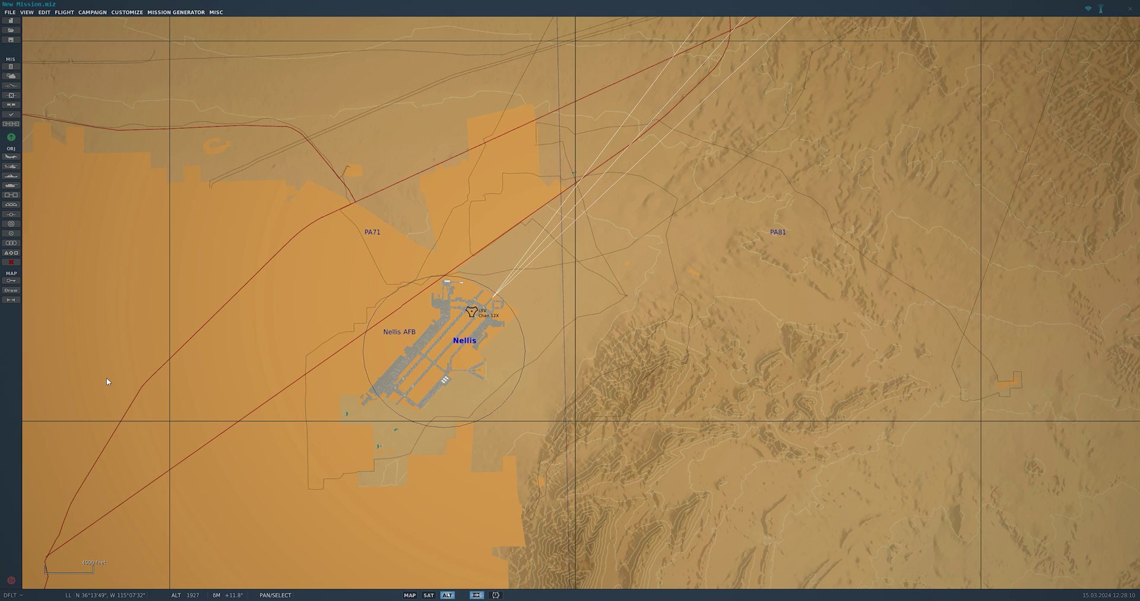
Step: Zoom the map in on the Nellis AFB apron
{"action": "left_click_drag", "start_coordinate": [276, 357], "coordinate": [587, 379]}
{"action": "scroll", "coordinate": [392, 414], "scroll_direction": "up", "scroll_amount": 2}
{"action": "scroll", "coordinate": [594, 387], "scroll_direction": "up", "scroll_amount": 5}
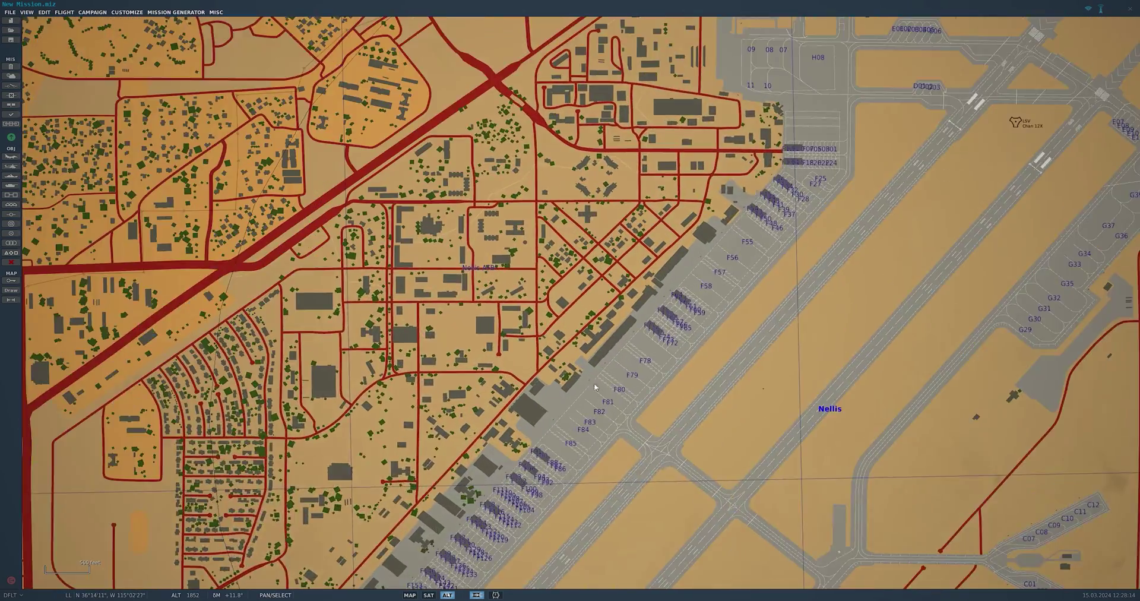
{"action": "scroll", "coordinate": [594, 387], "scroll_direction": "up", "scroll_amount": 4}
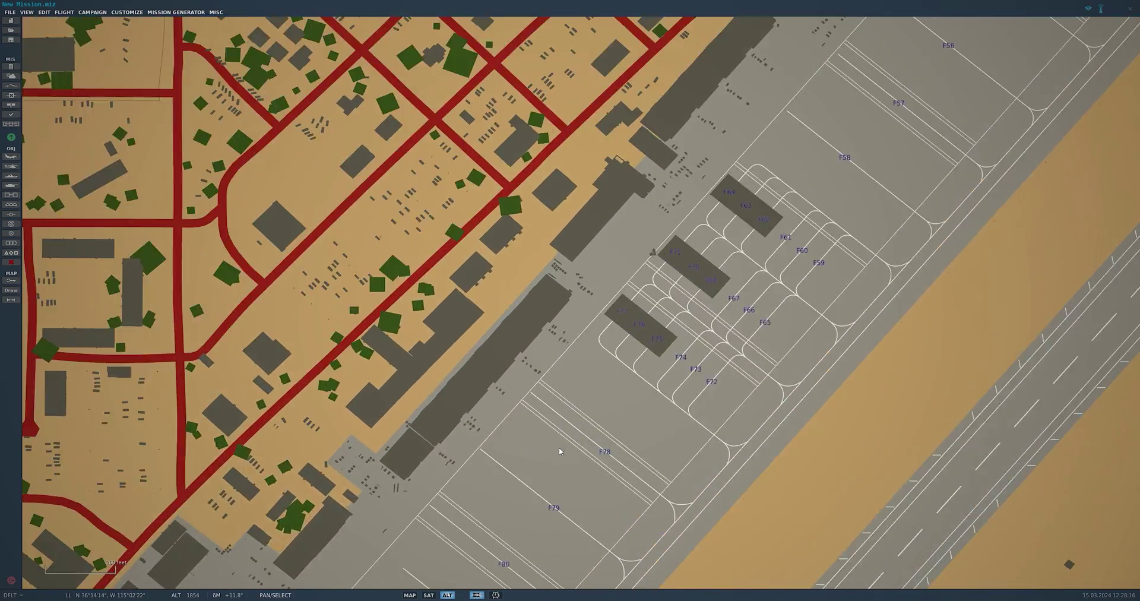
{"action": "scroll", "coordinate": [559, 451], "scroll_direction": "up", "scroll_amount": 2}
{"action": "left_click_drag", "start_coordinate": [626, 392], "coordinate": [501, 457]}
{"action": "scroll", "coordinate": [481, 455], "scroll_direction": "up", "scroll_amount": 3}
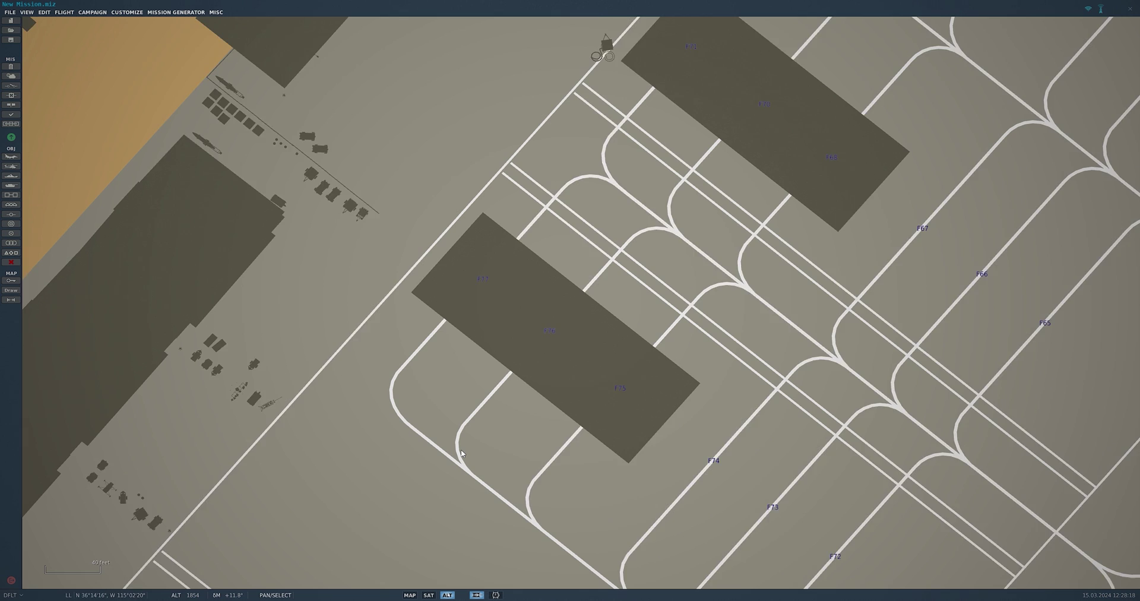
{"action": "scroll", "coordinate": [461, 453], "scroll_direction": "up", "scroll_amount": 1}
Step: Place an F-15E S4+ group at parking spot F76, set to take off from parking hot
{"action": "left_click", "coordinate": [10, 156]}
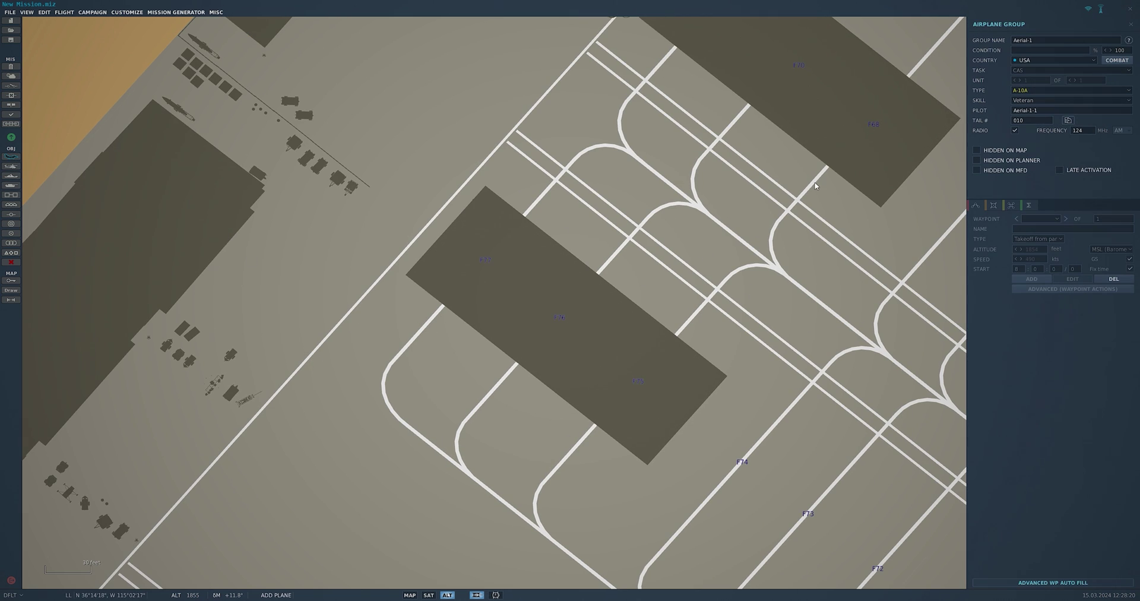
{"action": "left_click", "coordinate": [1029, 91]}
{"action": "scroll", "coordinate": [1056, 142], "scroll_direction": "down", "scroll_amount": 5}
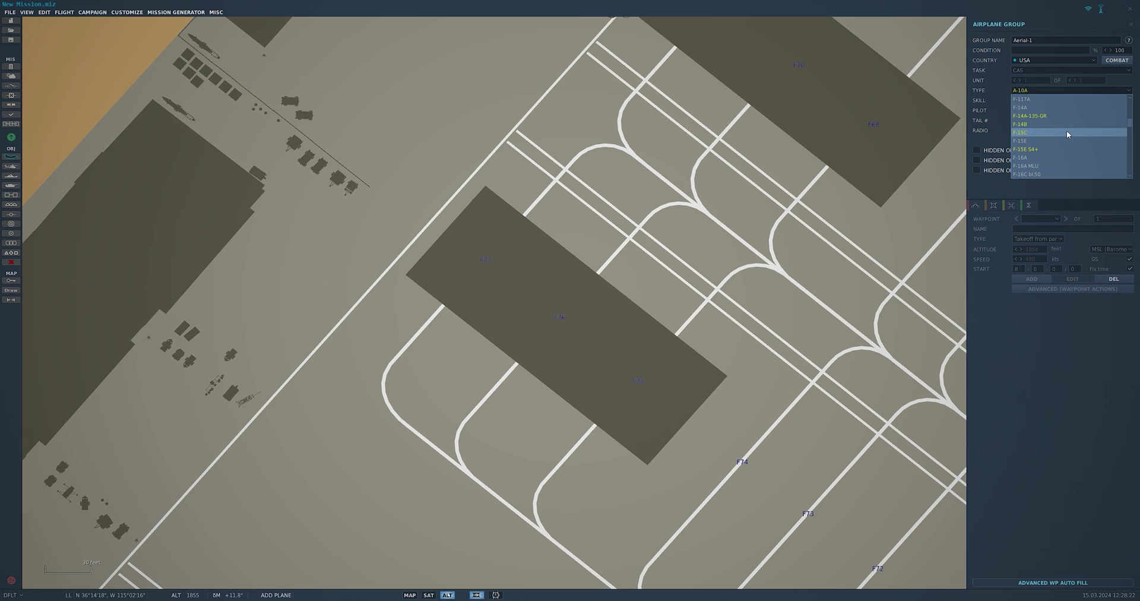
{"action": "left_click", "coordinate": [1059, 149]}
{"action": "left_click", "coordinate": [558, 318]}
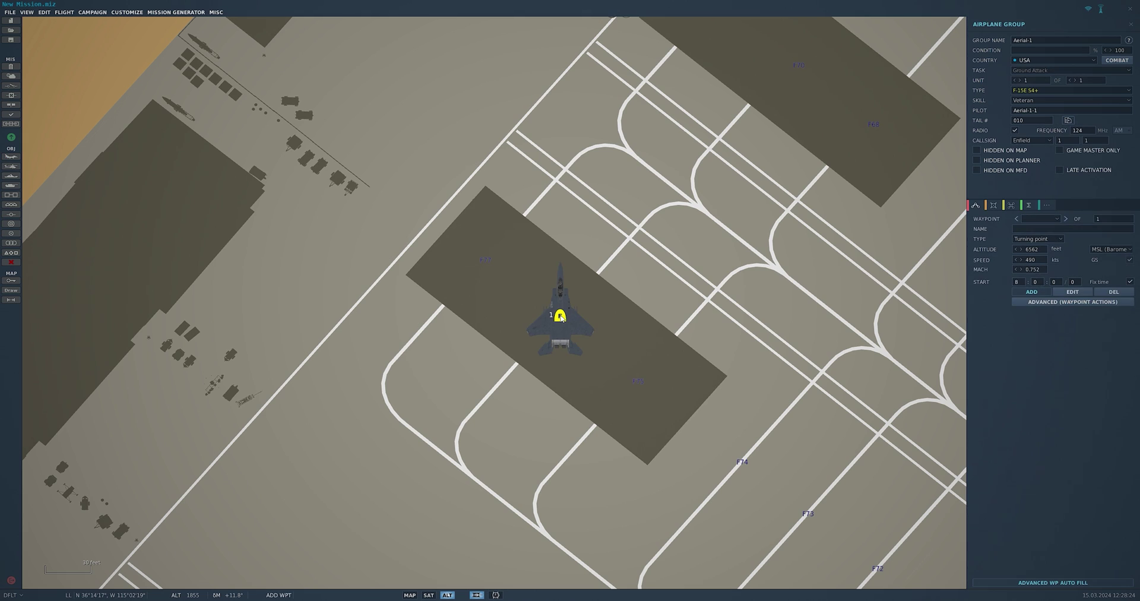
{"action": "left_click", "coordinate": [1036, 238]}
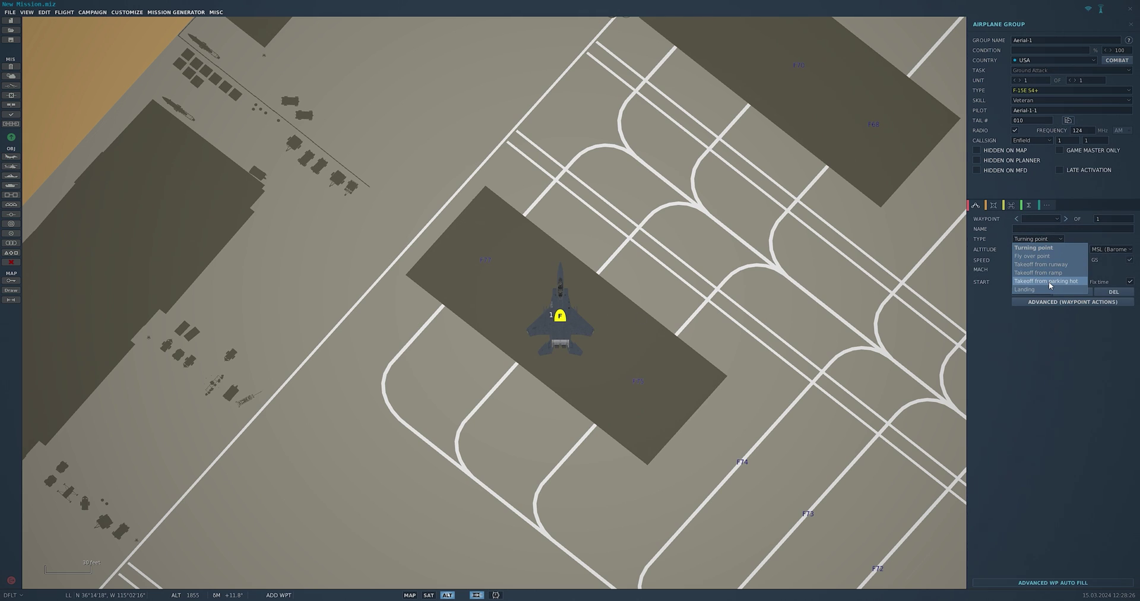
{"action": "left_click", "coordinate": [1049, 281]}
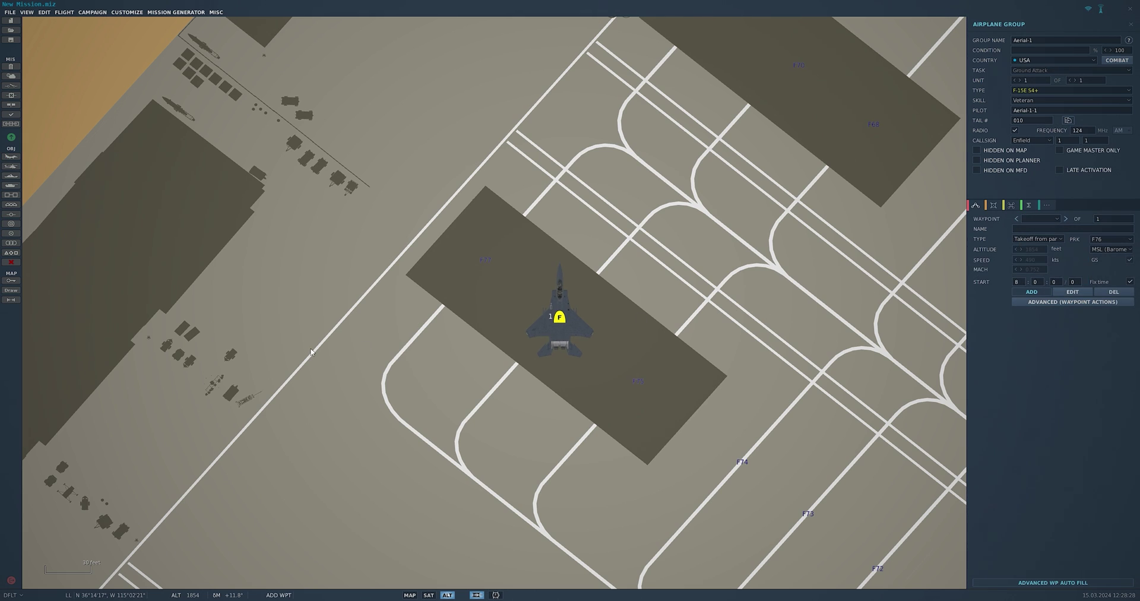
{"action": "left_click", "coordinate": [10, 186]}
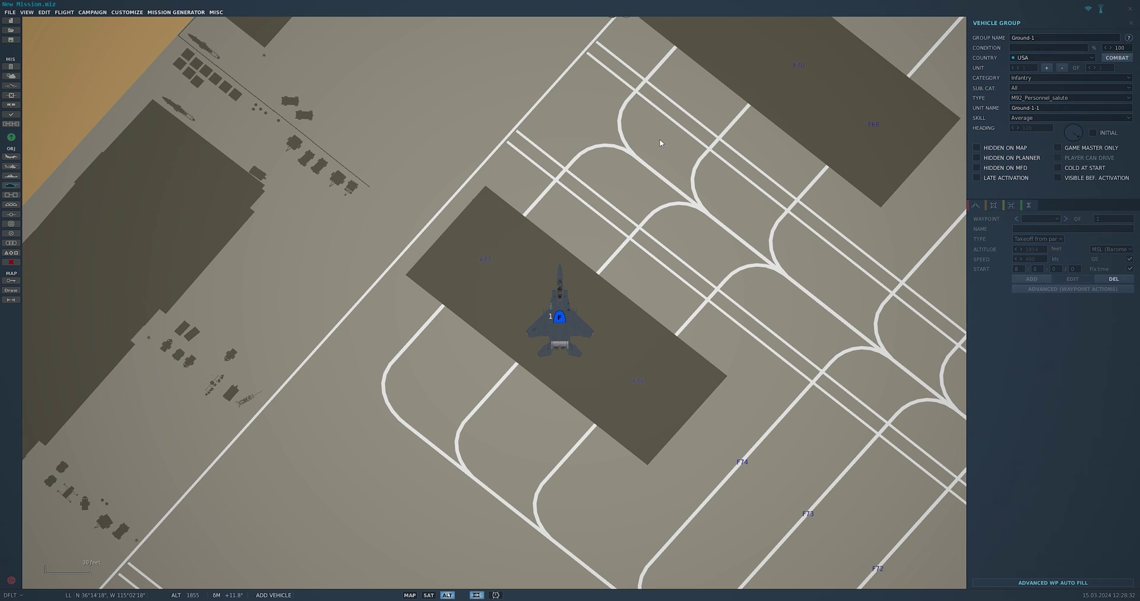
Step: Place an M92_Personnel_salute soldier on the apron beside the F-15E
{"action": "left_click", "coordinate": [1039, 98]}
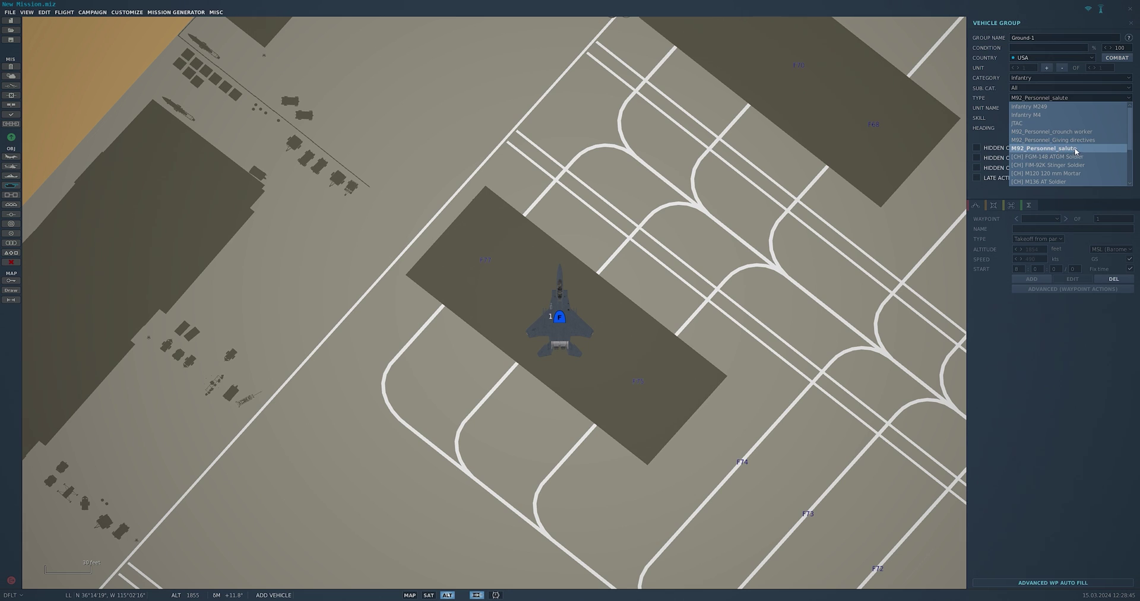
{"action": "left_click", "coordinate": [1076, 149]}
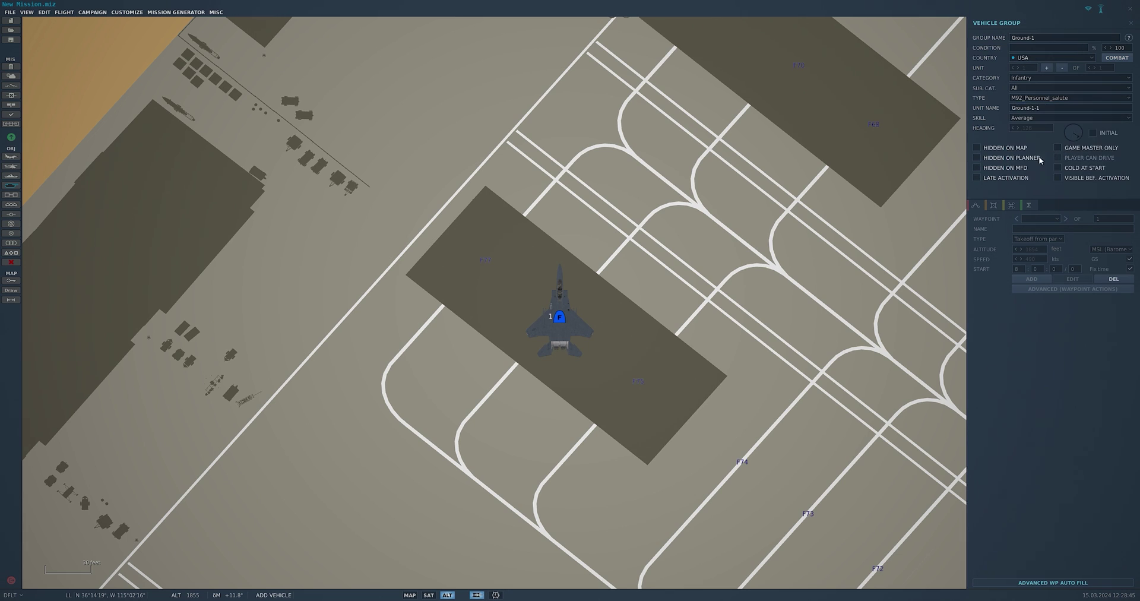
{"action": "left_click", "coordinate": [444, 356]}
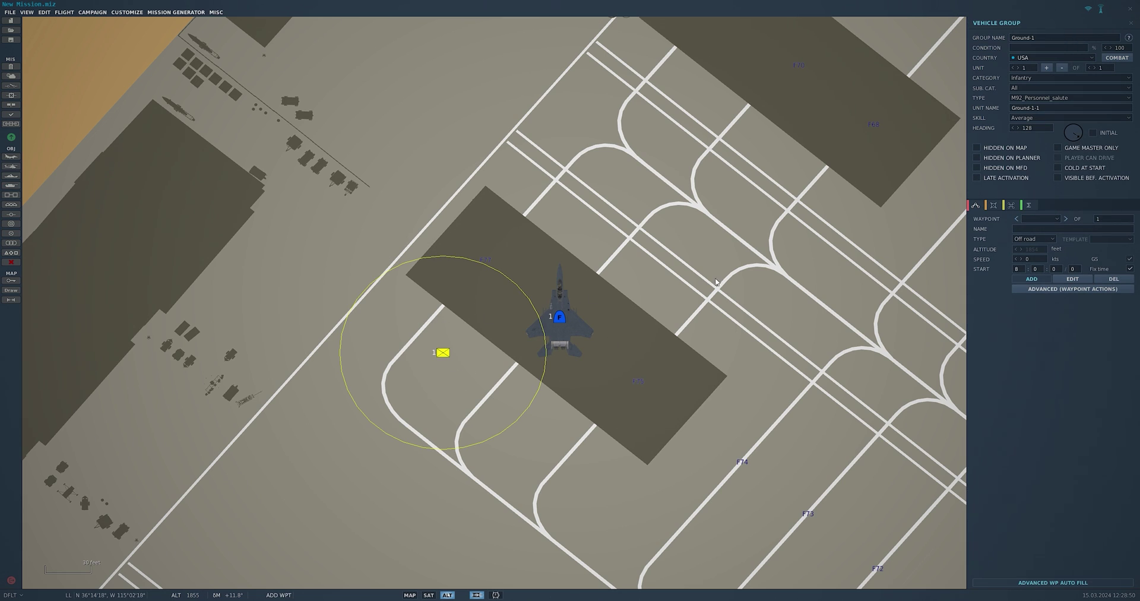
Step: Set the saluting soldier's paint scheme to variation 1 (grey shirt) in the Loadouts Editor
{"action": "left_click", "coordinate": [993, 205]}
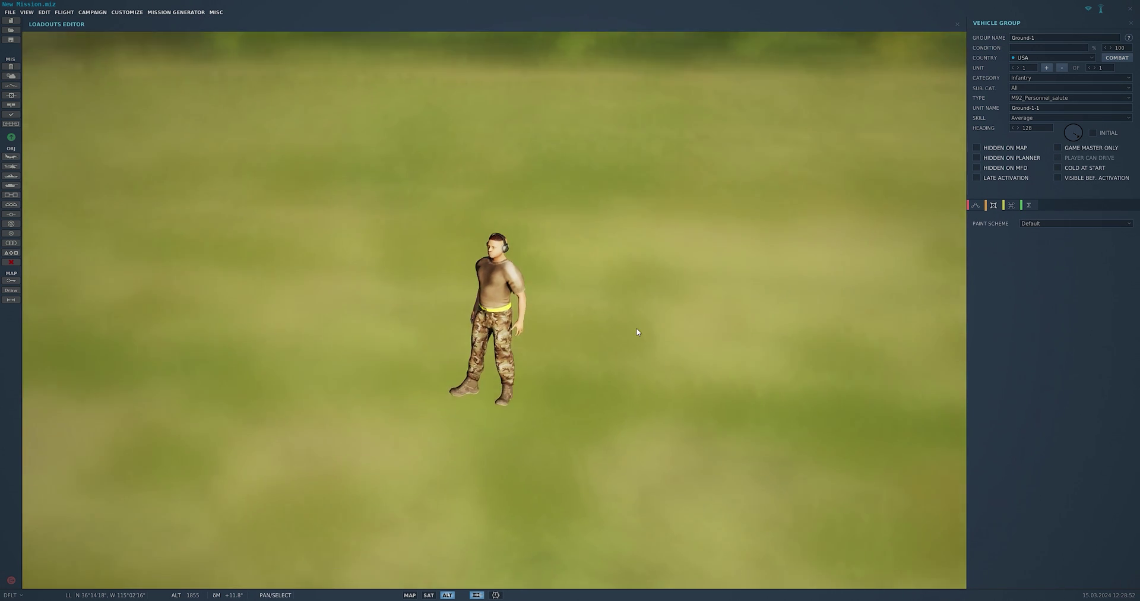
{"action": "scroll", "coordinate": [535, 336], "scroll_direction": "up", "scroll_amount": 3}
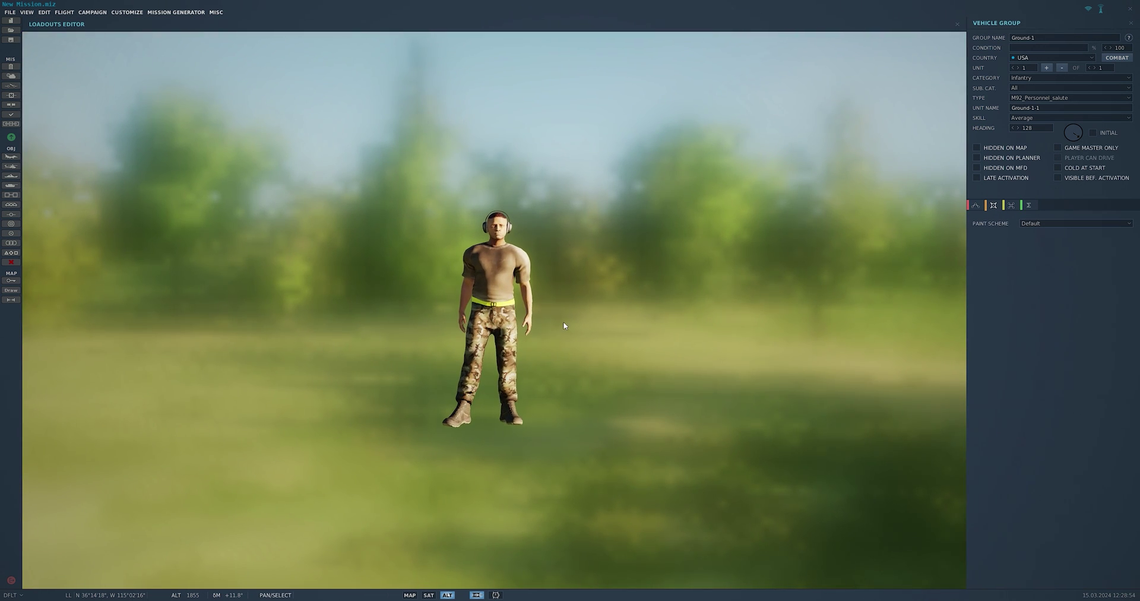
{"action": "left_click", "coordinate": [1086, 222]}
{"action": "left_click", "coordinate": [1058, 240]}
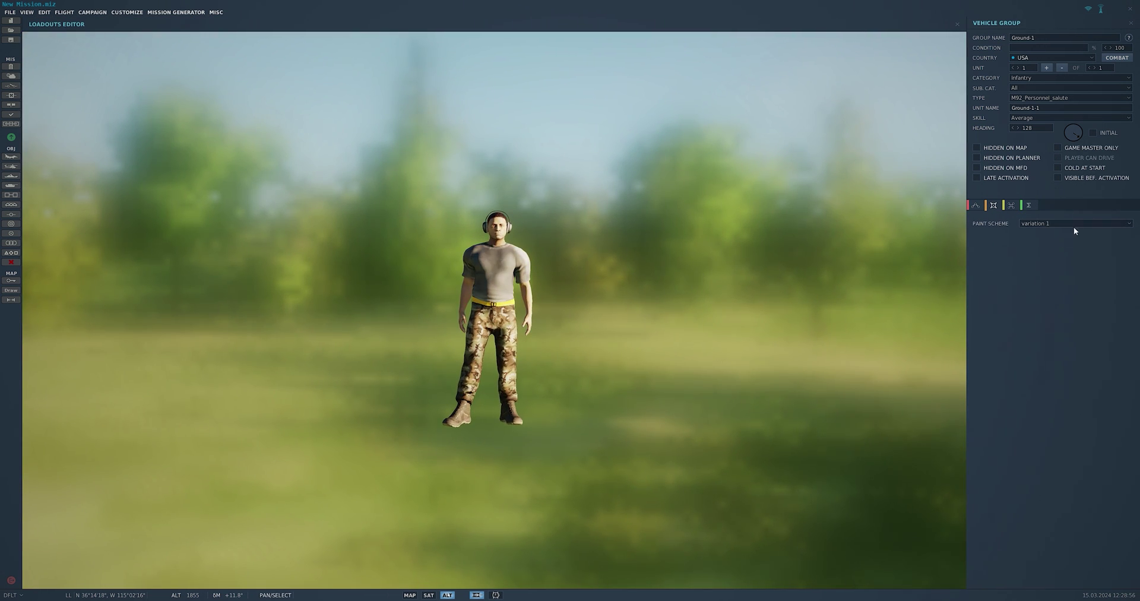
{"action": "left_click", "coordinate": [1073, 227]}
{"action": "left_click", "coordinate": [1056, 268]}
{"action": "left_click", "coordinate": [1066, 224]}
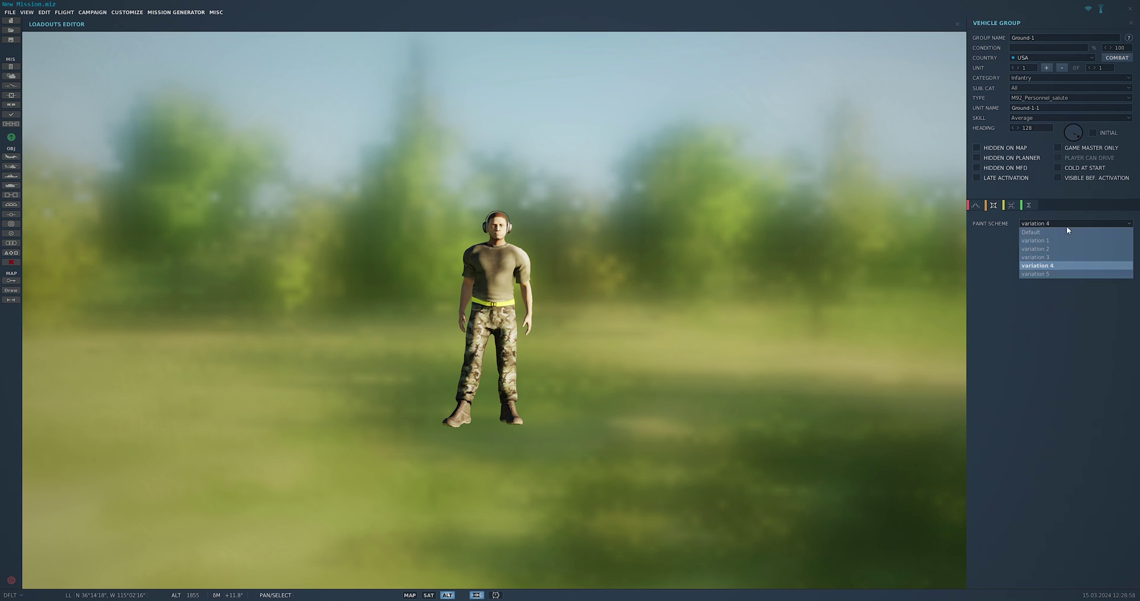
{"action": "left_click", "coordinate": [1058, 240]}
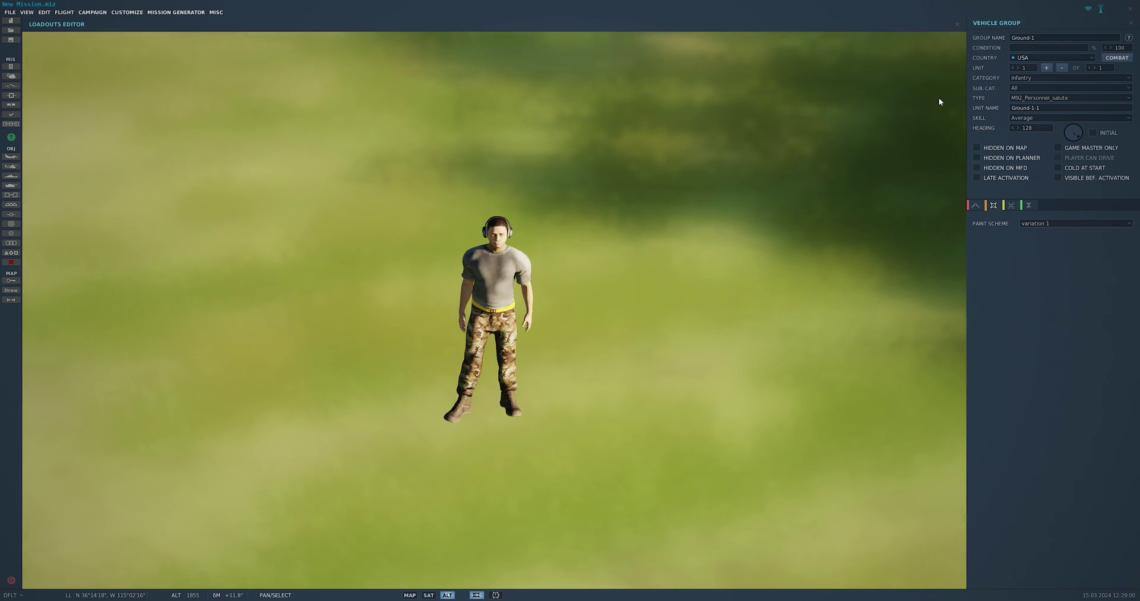
{"action": "left_click", "coordinate": [975, 206]}
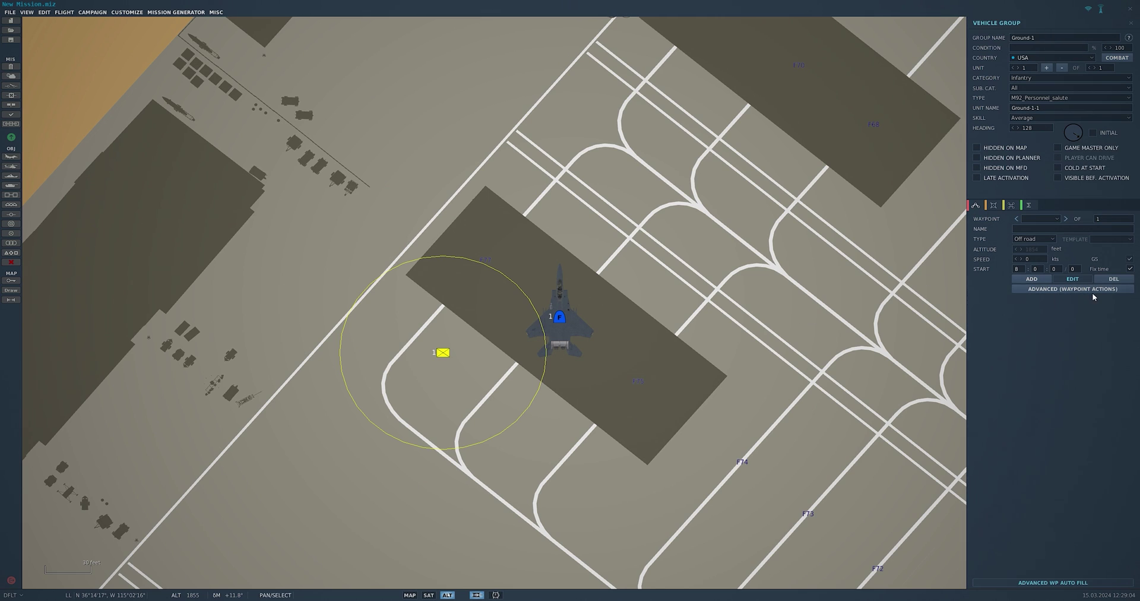
Step: Add a Set Option ALARM STATE = RED waypoint action conditioned on a user flag
{"action": "left_click", "coordinate": [1062, 290]}
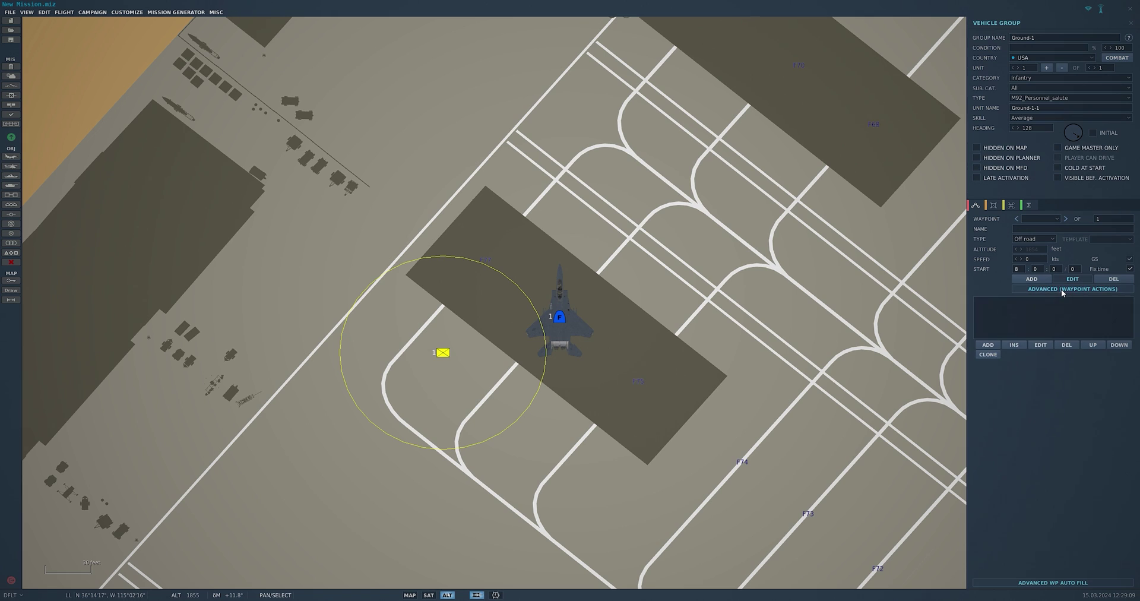
{"action": "left_click", "coordinate": [991, 344]}
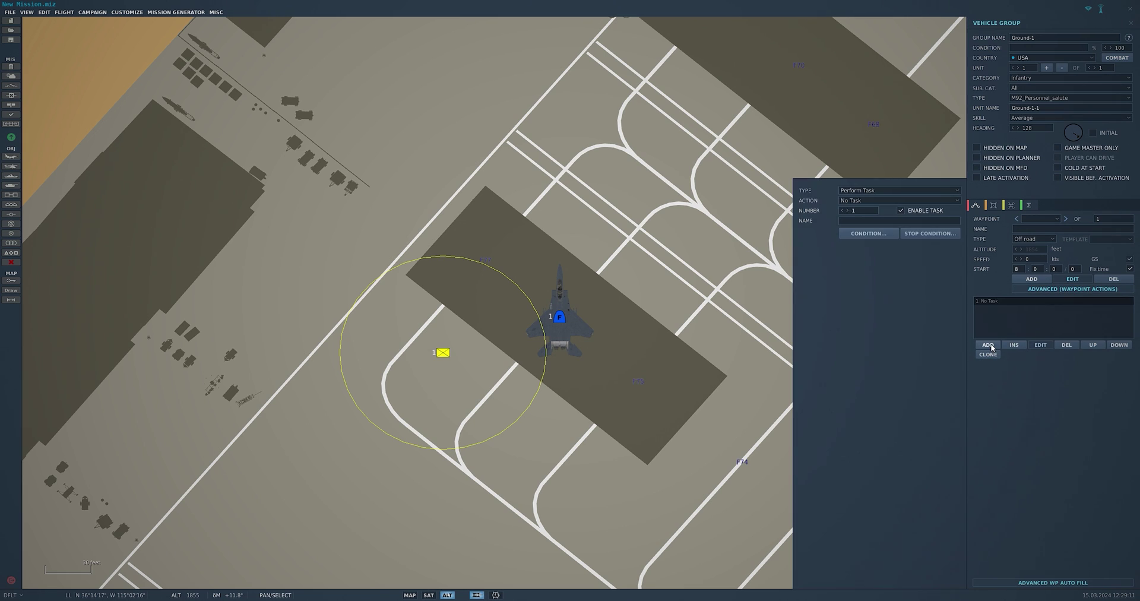
{"action": "left_click", "coordinate": [869, 201]}
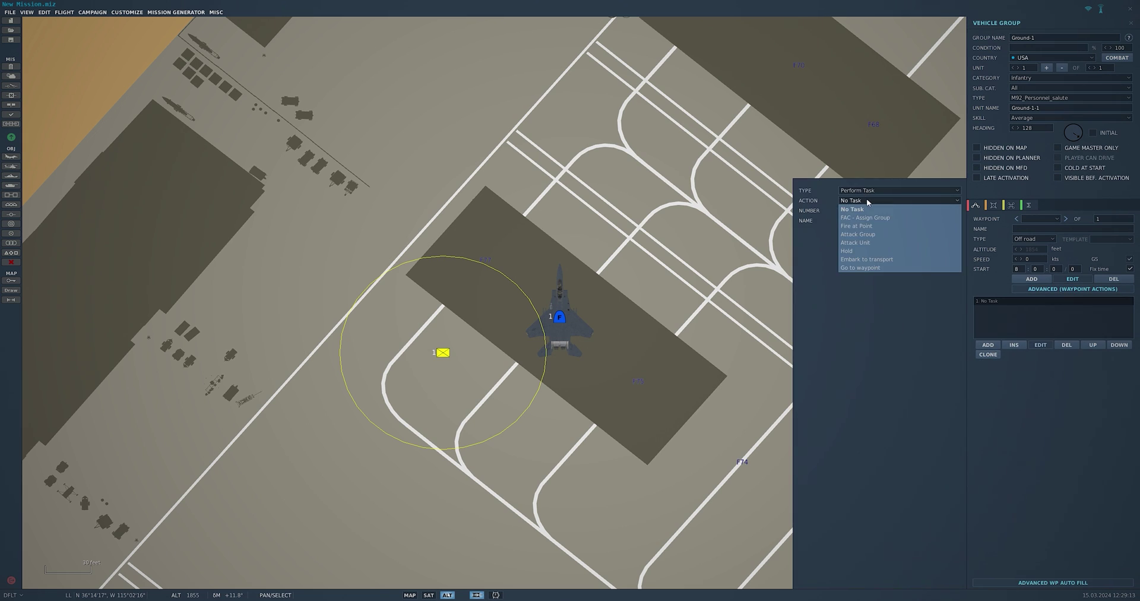
{"action": "left_click", "coordinate": [868, 191]}
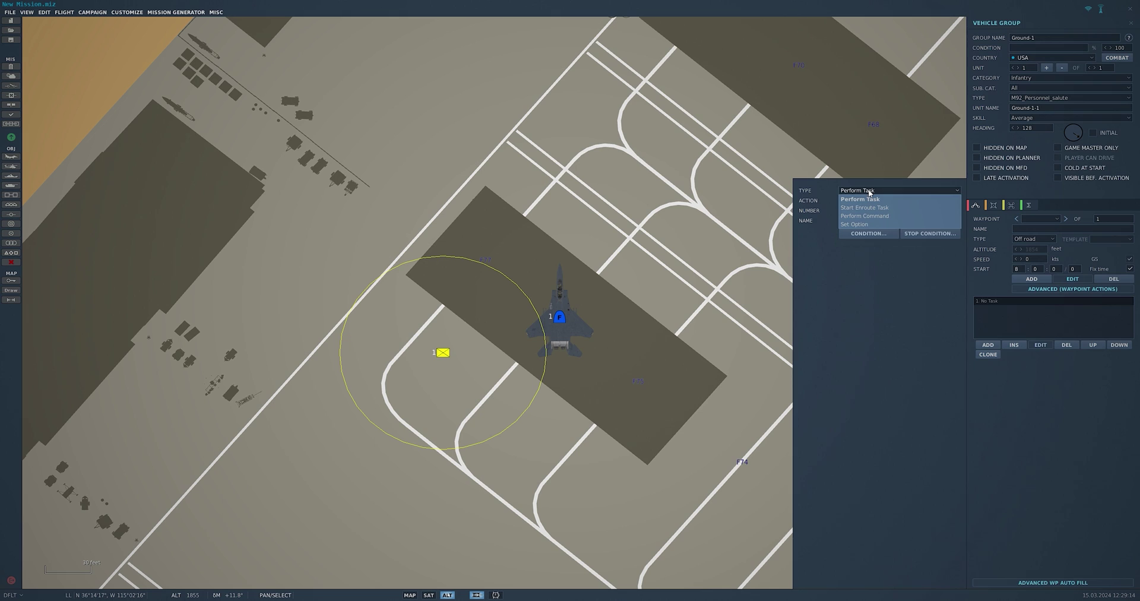
{"action": "left_click", "coordinate": [867, 225]}
{"action": "left_click", "coordinate": [868, 201]}
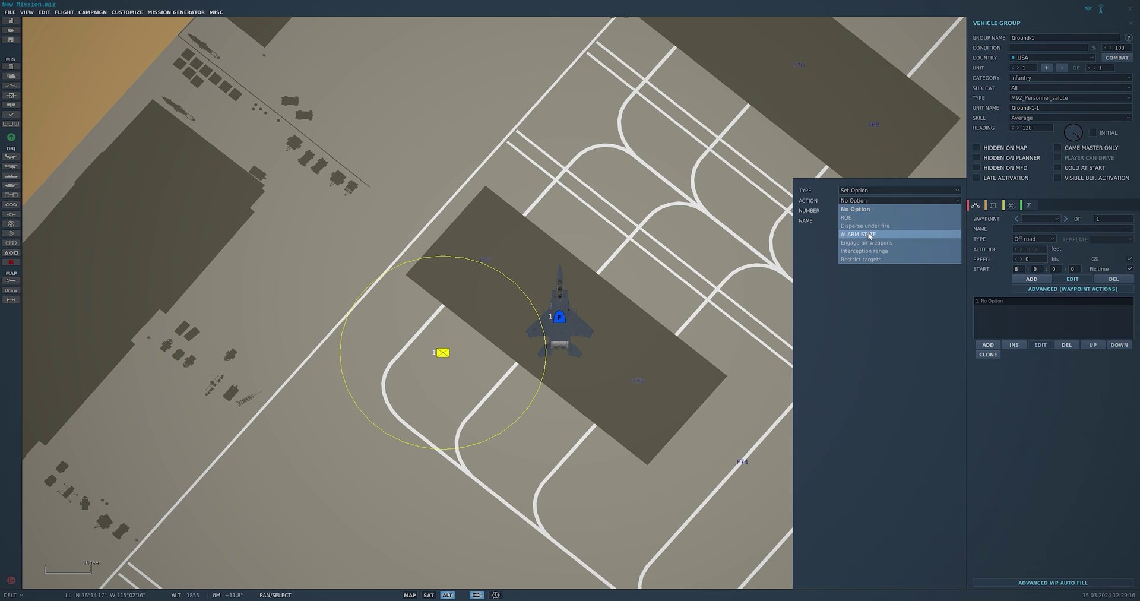
{"action": "left_click", "coordinate": [869, 235]}
{"action": "left_click", "coordinate": [867, 251]}
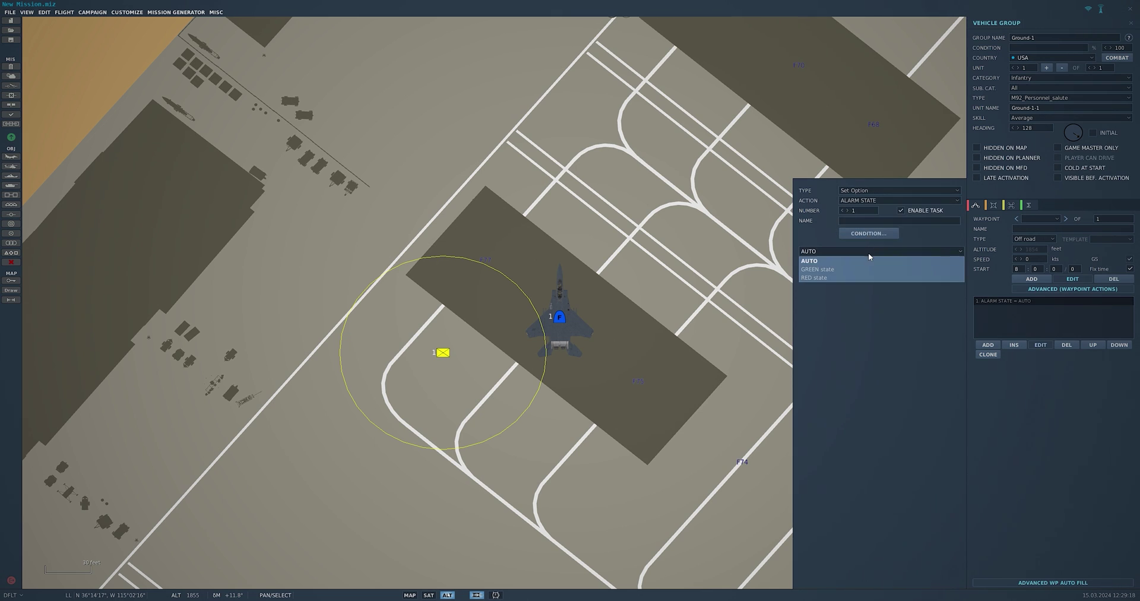
{"action": "left_click", "coordinate": [852, 278]}
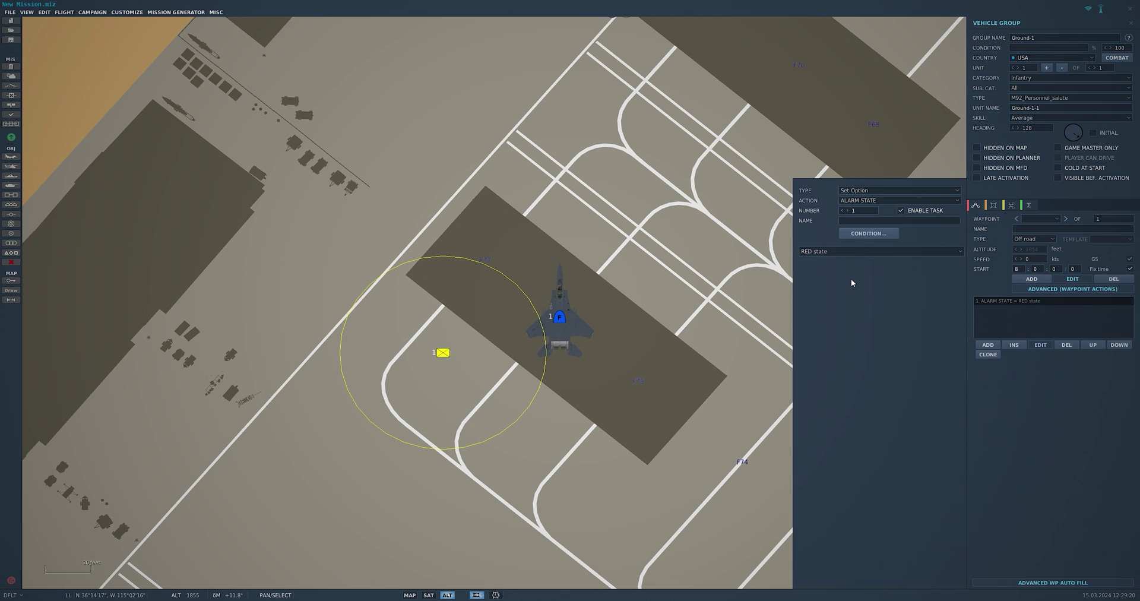
{"action": "left_click", "coordinate": [867, 235]}
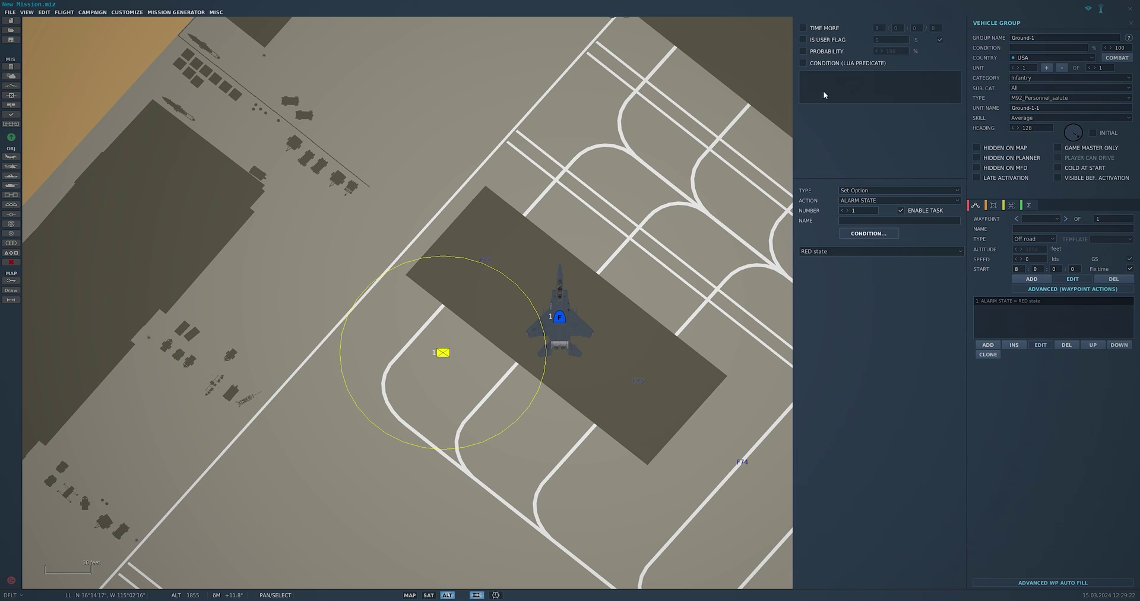
{"action": "left_click", "coordinate": [803, 39]}
Step: Add a second ALARM STATE = GREEN action conditioned on a user flag
{"action": "left_click", "coordinate": [988, 344]}
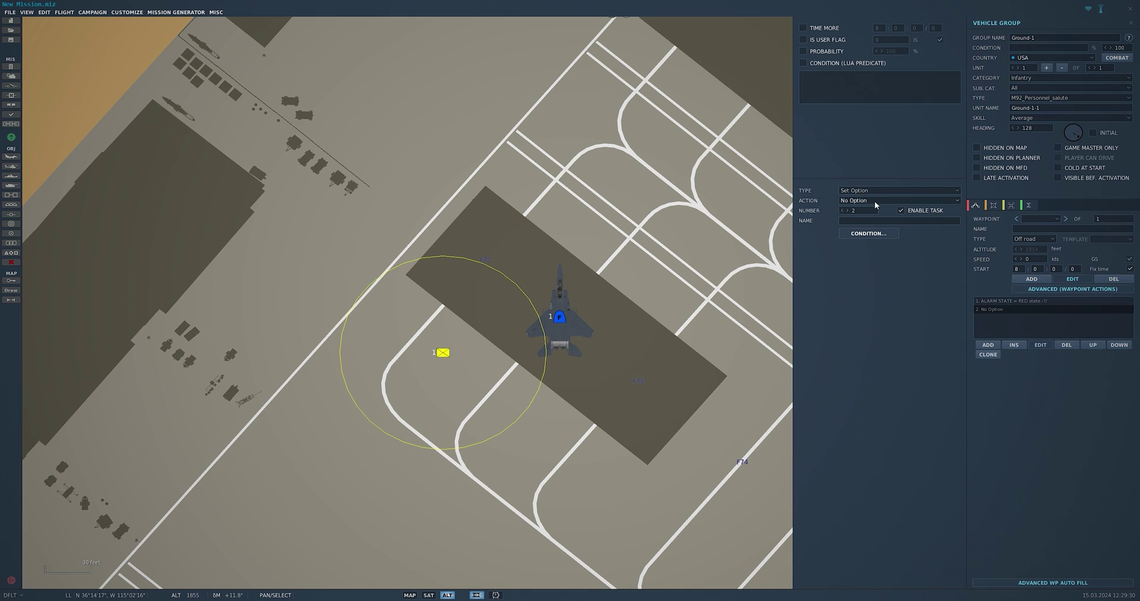
{"action": "left_click", "coordinate": [859, 201]}
{"action": "left_click", "coordinate": [859, 235]}
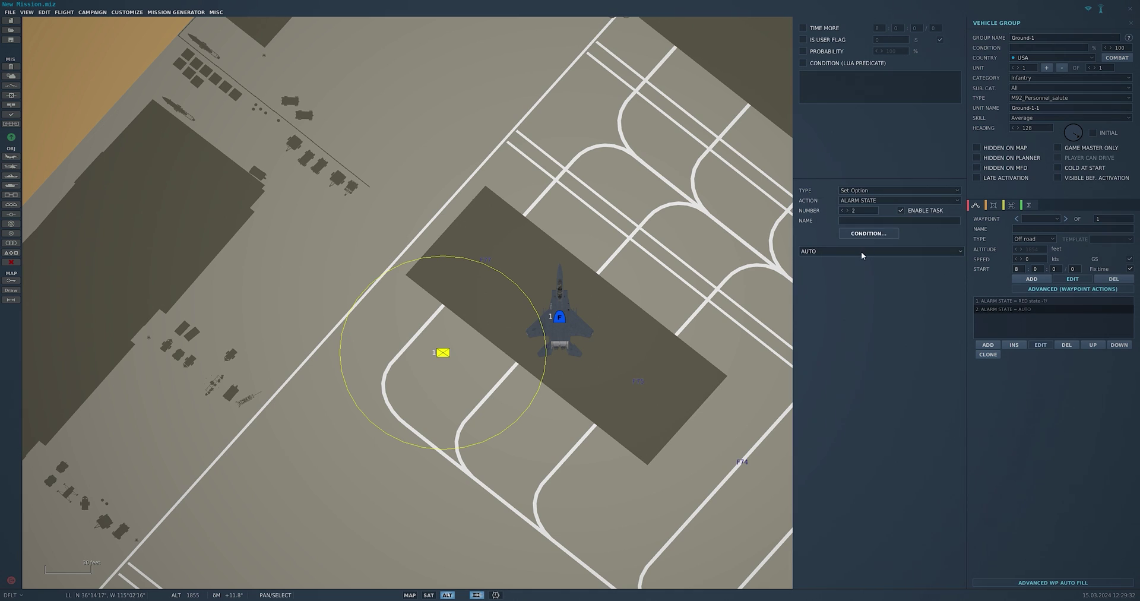
{"action": "left_click", "coordinate": [861, 255]}
{"action": "left_click", "coordinate": [861, 269]}
{"action": "left_click", "coordinate": [803, 39]}
Step: Place an M92_Personnel_Giving directives soldier below-left of the saluting one
{"action": "left_click", "coordinate": [1131, 25]}
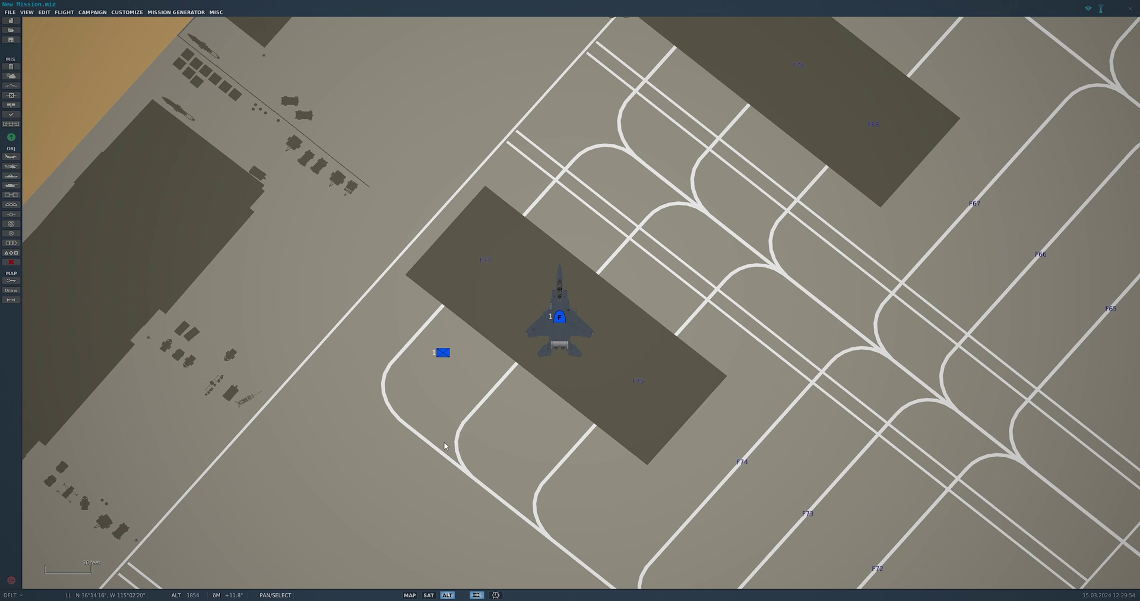
{"action": "left_click_drag", "start_coordinate": [502, 406], "coordinate": [586, 364]}
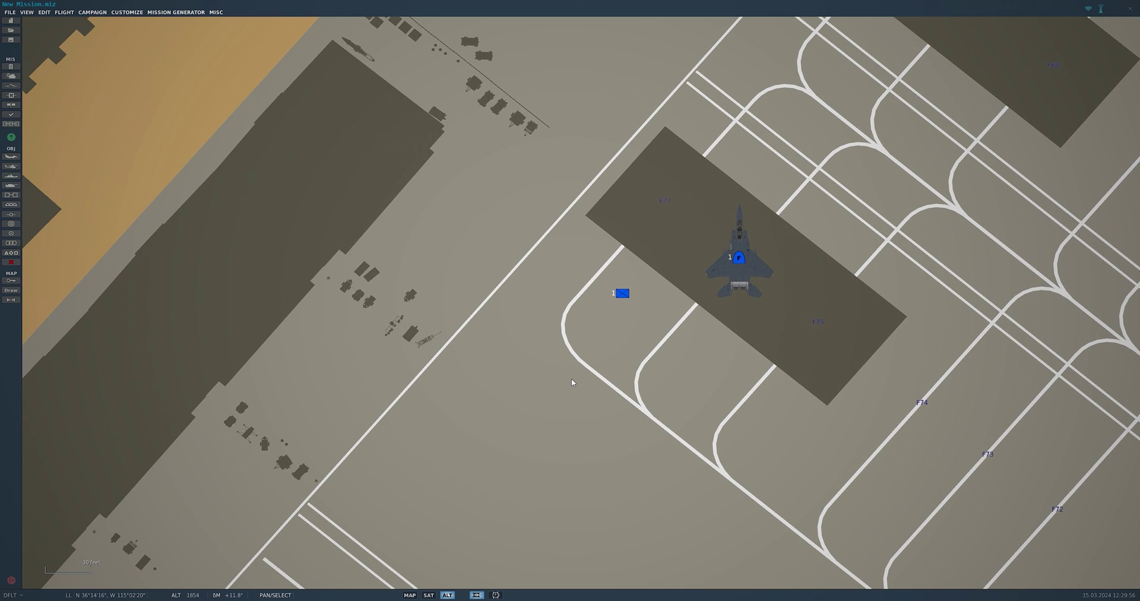
{"action": "scroll", "coordinate": [564, 365], "scroll_direction": "up", "scroll_amount": 1}
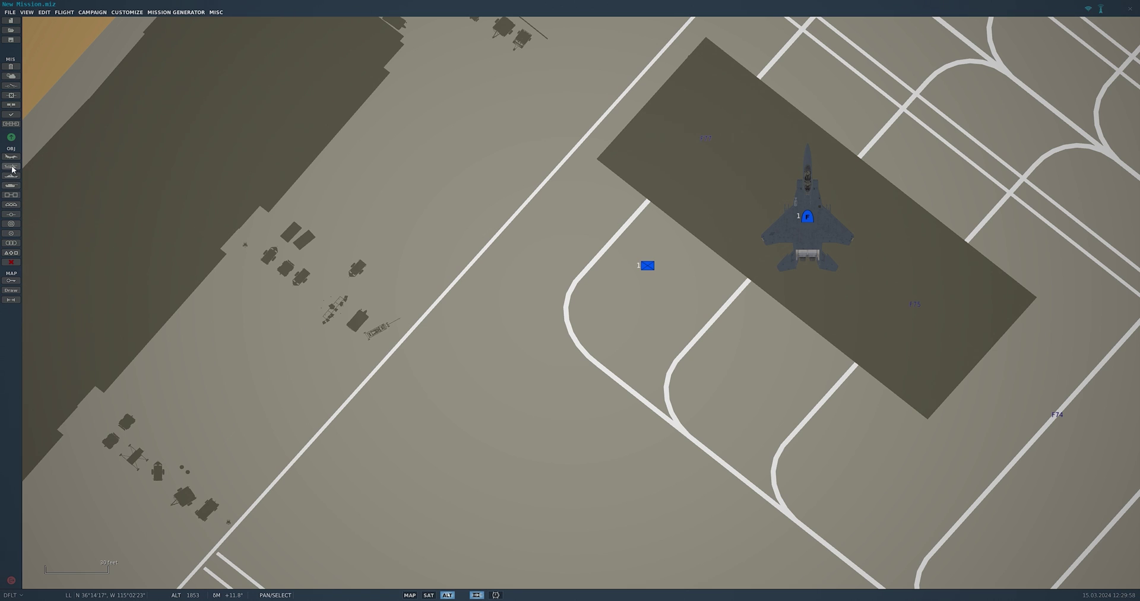
{"action": "left_click", "coordinate": [11, 185]}
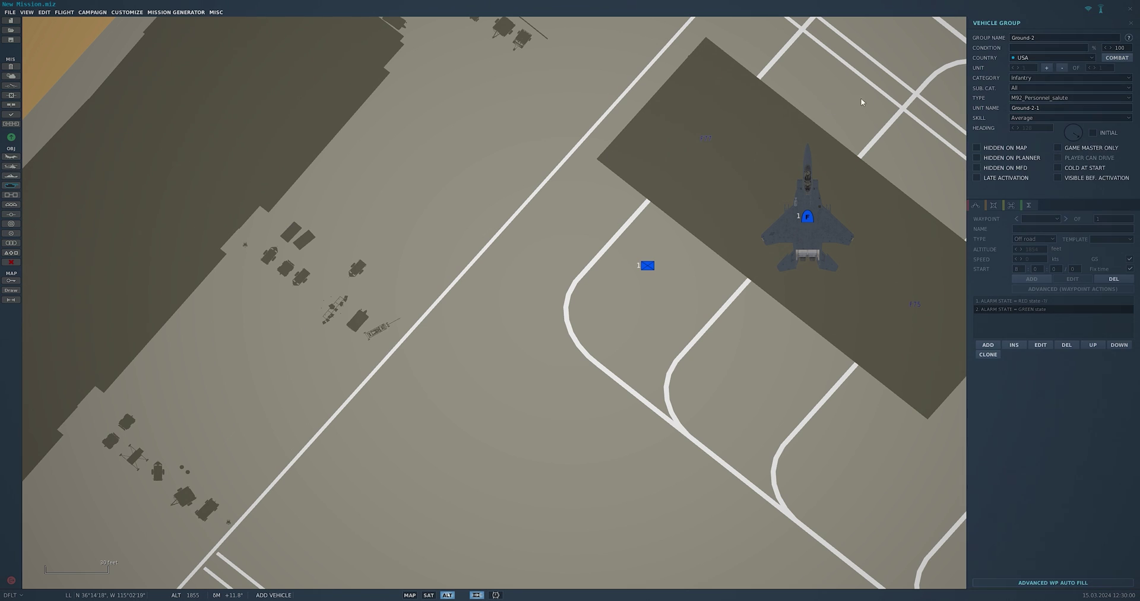
{"action": "left_click", "coordinate": [1049, 100]}
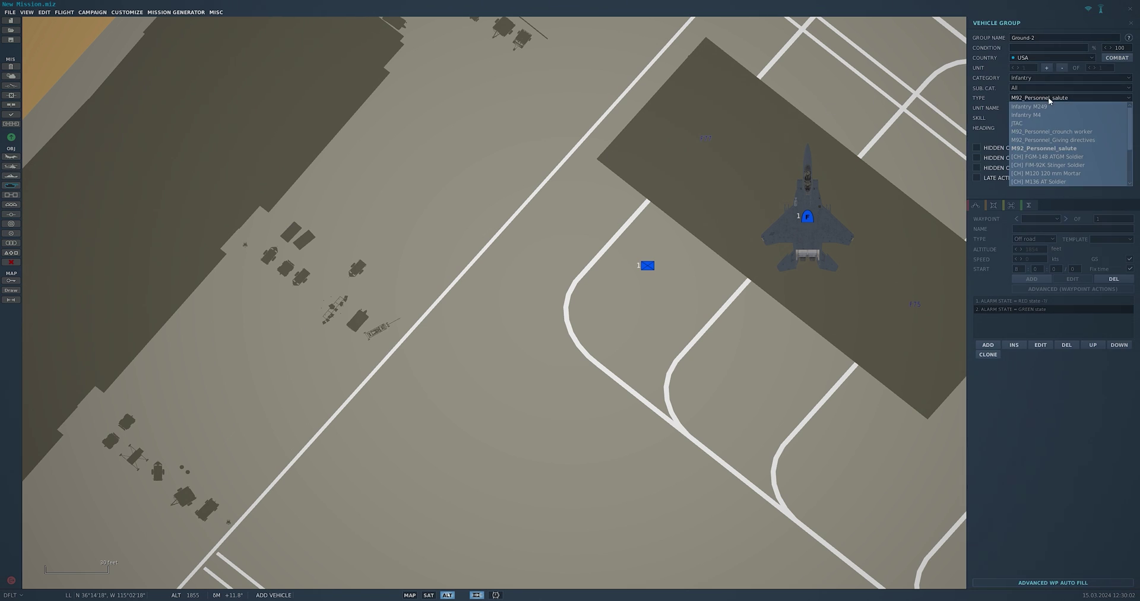
{"action": "left_click", "coordinate": [1063, 140]}
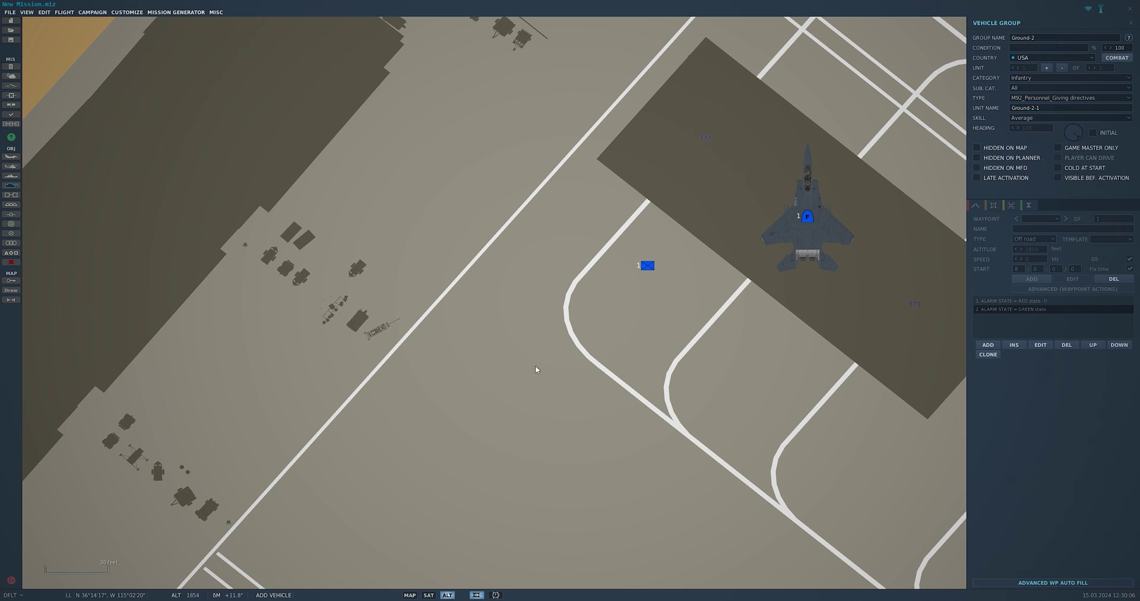
{"action": "left_click", "coordinate": [551, 372]}
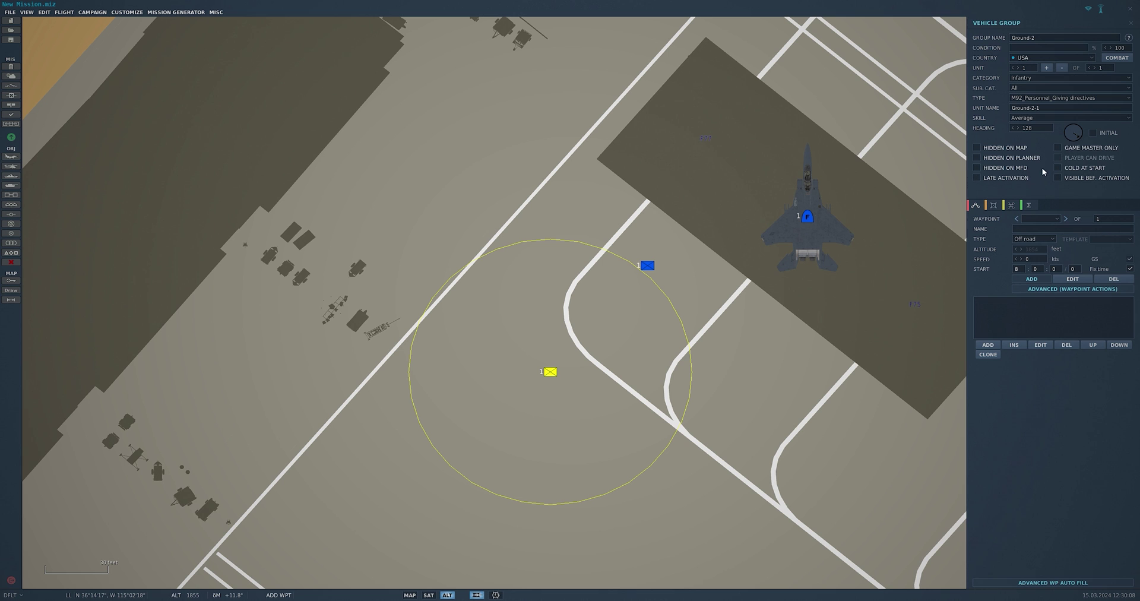
Step: Give the new soldier paint scheme variation 5
{"action": "left_click", "coordinate": [994, 205]}
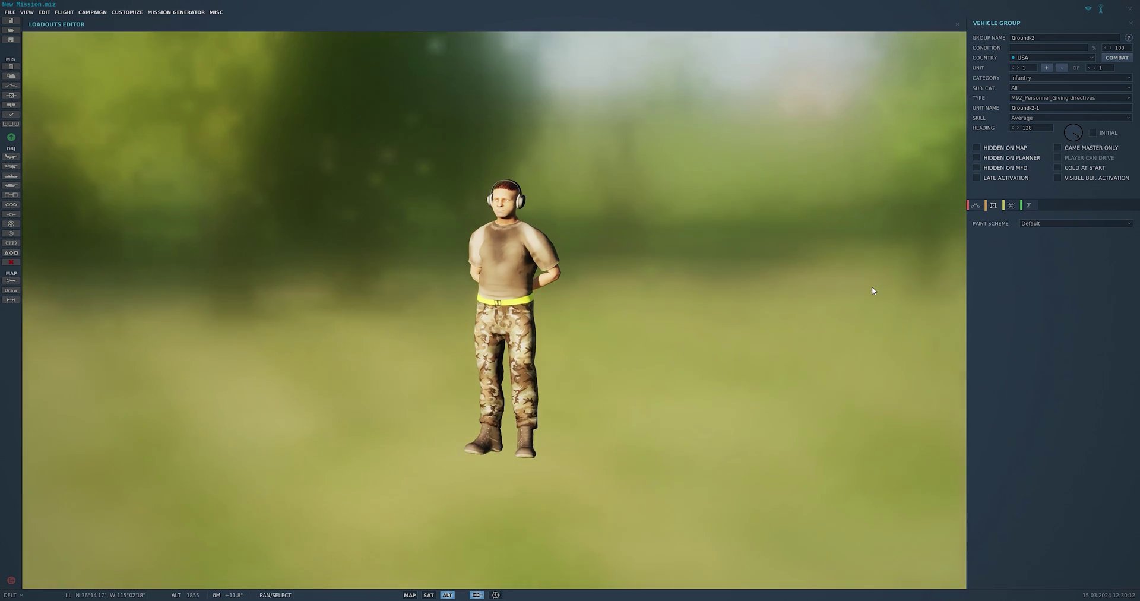
{"action": "left_click", "coordinate": [1048, 222]}
{"action": "left_click", "coordinate": [1048, 266]}
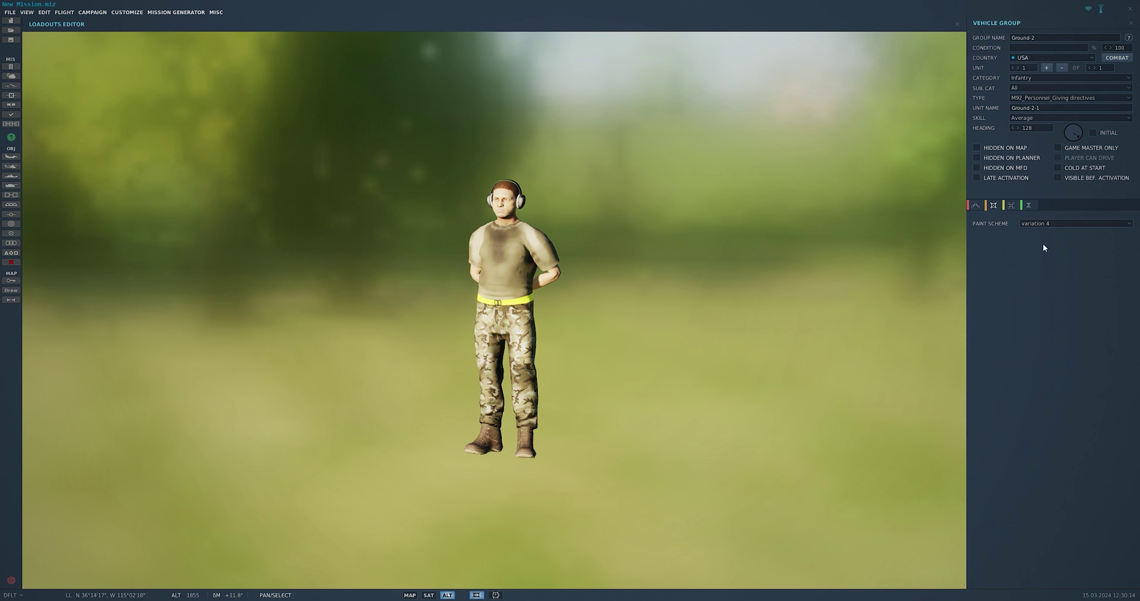
{"action": "left_click", "coordinate": [1045, 223]}
{"action": "left_click", "coordinate": [1044, 274]}
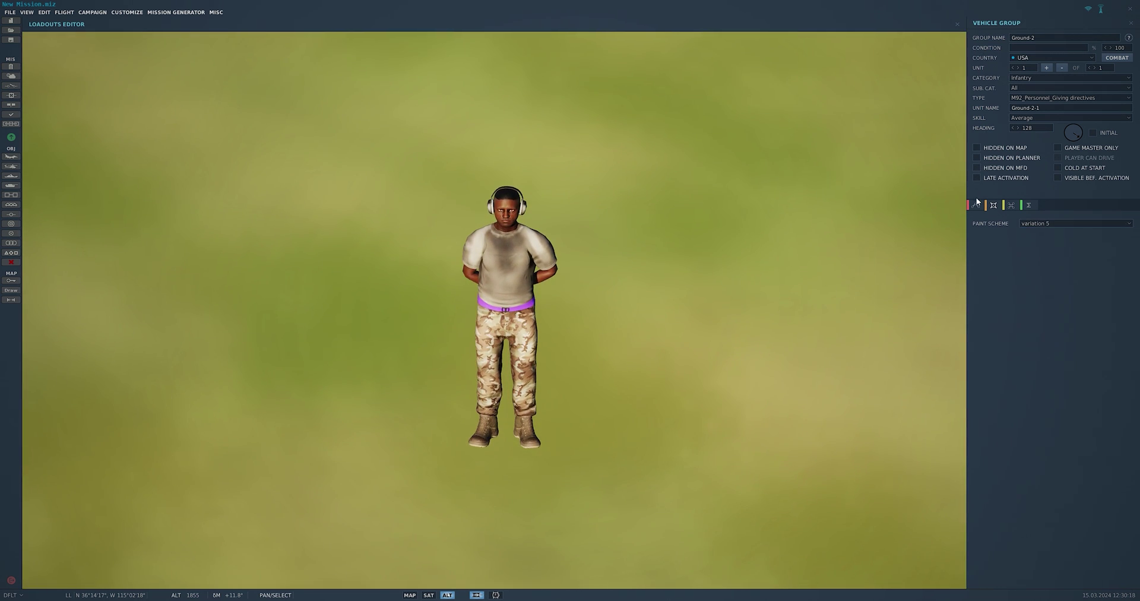
{"action": "left_click", "coordinate": [977, 205]}
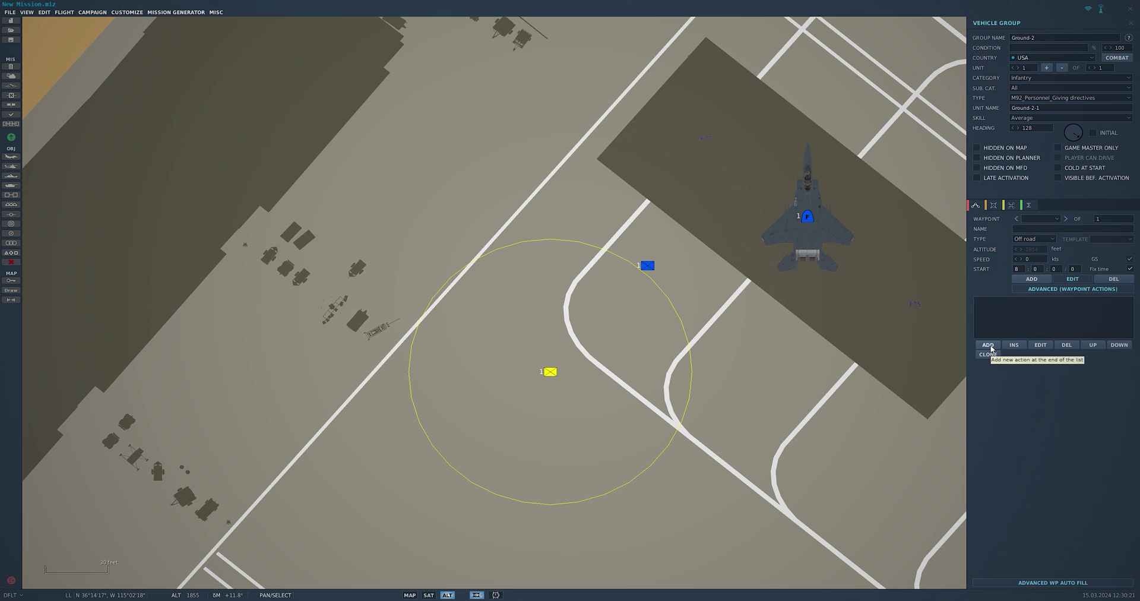
Step: Add an ALARM STATE = RED action to Ground-2 conditioned on a user flag
{"action": "left_click", "coordinate": [989, 348]}
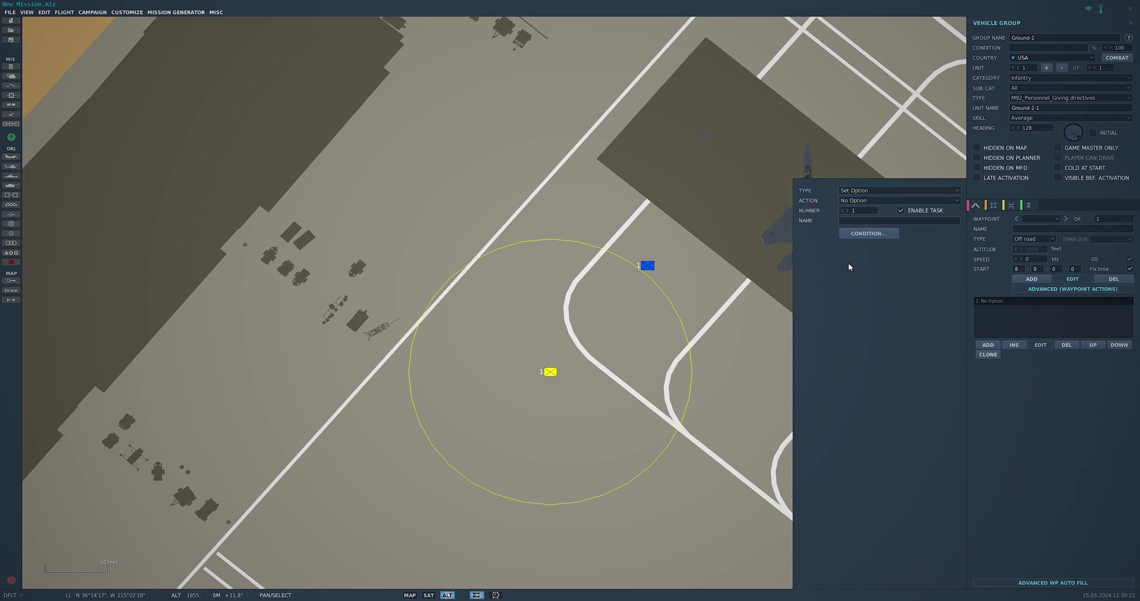
{"action": "left_click", "coordinate": [890, 201]}
{"action": "left_click", "coordinate": [867, 233]}
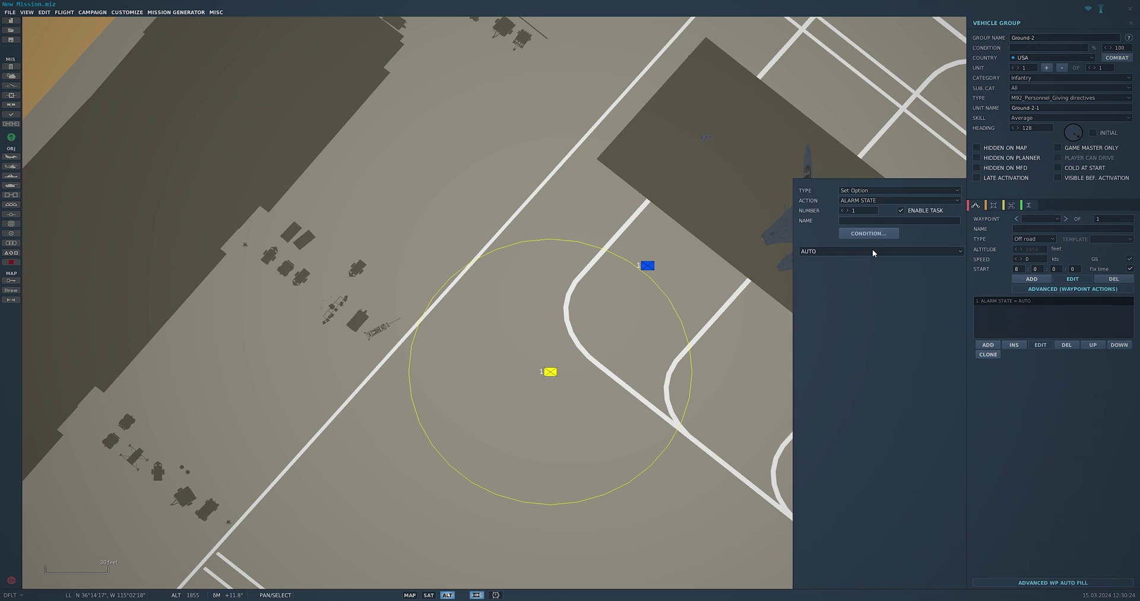
{"action": "left_click", "coordinate": [865, 251]}
{"action": "left_click", "coordinate": [855, 277]}
{"action": "left_click", "coordinate": [871, 234]}
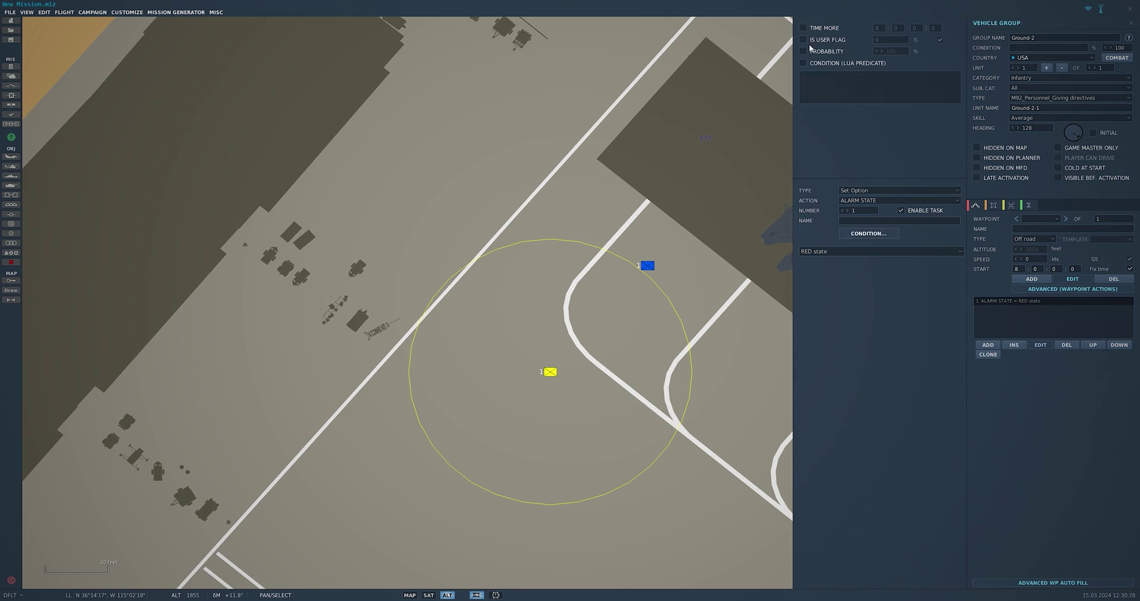
{"action": "left_click", "coordinate": [804, 40]}
{"action": "left_click", "coordinate": [887, 40]}
Step: Add an ALARM STATE = GREEN action to Ground-2 conditioned on a user flag
{"action": "left_click", "coordinate": [988, 344]}
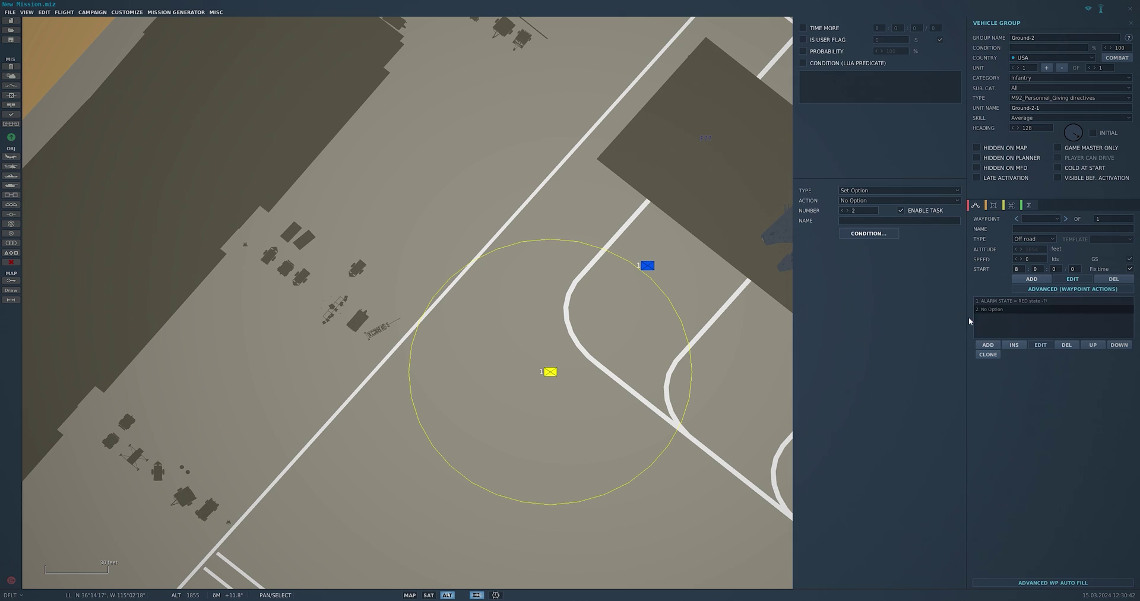
{"action": "left_click", "coordinate": [865, 200]}
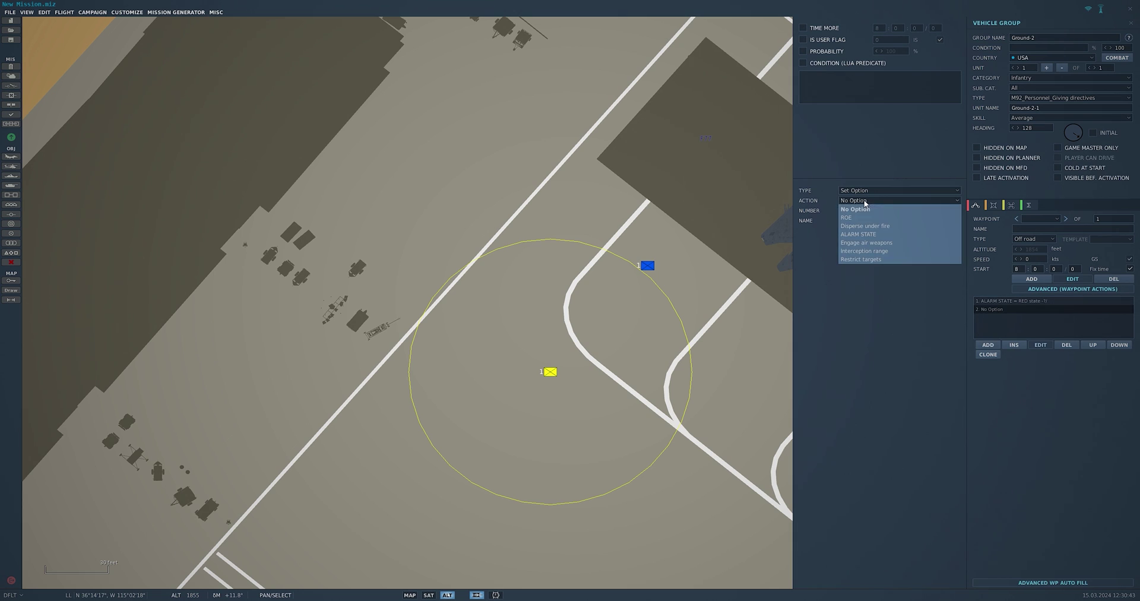
{"action": "left_click", "coordinate": [865, 234]}
{"action": "left_click", "coordinate": [865, 251]}
{"action": "left_click", "coordinate": [865, 270]}
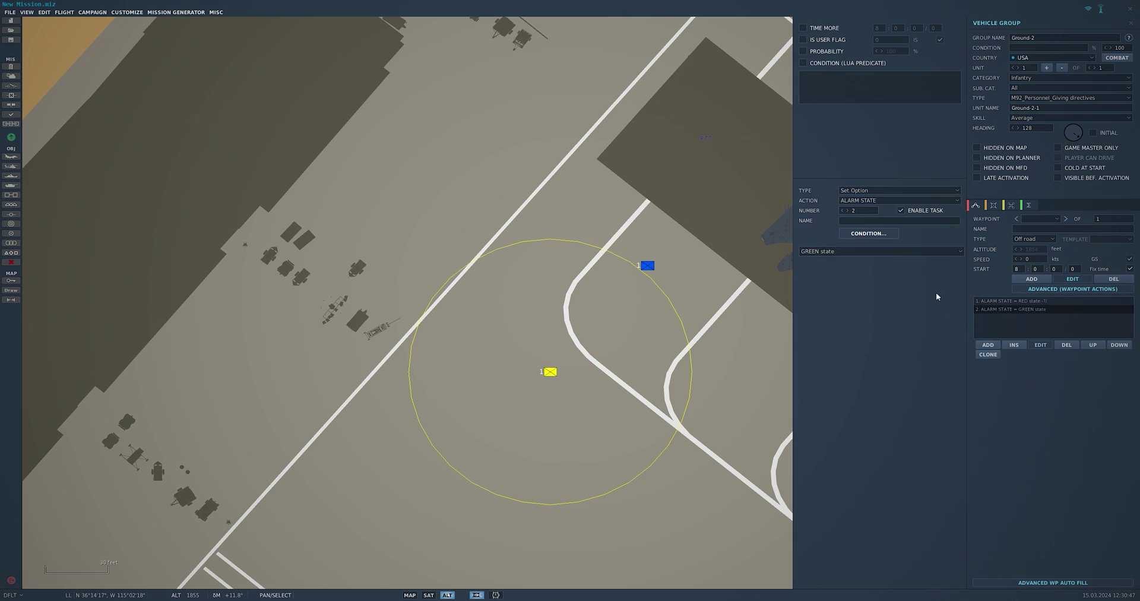
{"action": "left_click", "coordinate": [804, 41]}
{"action": "left_click", "coordinate": [898, 41]}
{"action": "left_click", "coordinate": [1131, 23]}
Step: Set the user-flag number on Ground-1's GREEN alarm-state action
{"action": "left_click", "coordinate": [647, 265]}
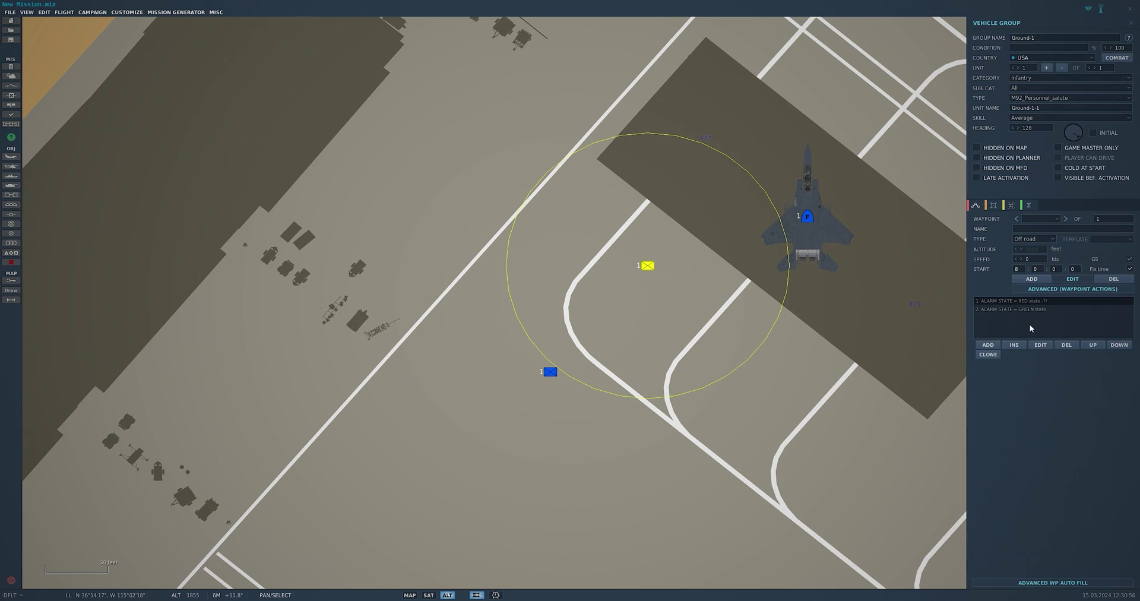
{"action": "left_click", "coordinate": [1036, 309]}
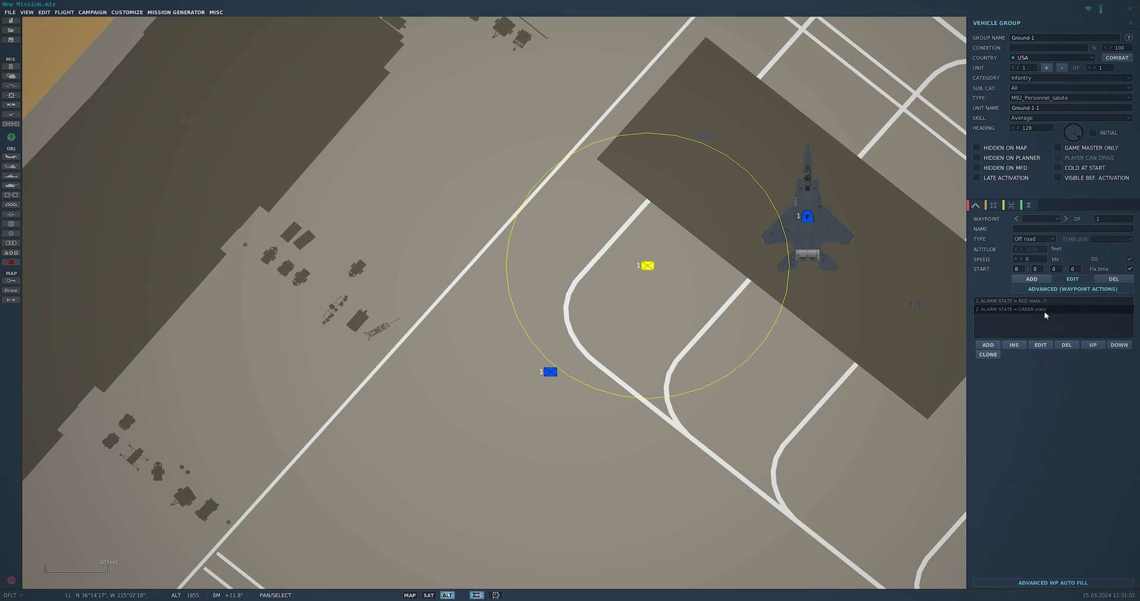
{"action": "left_click", "coordinate": [1041, 346]}
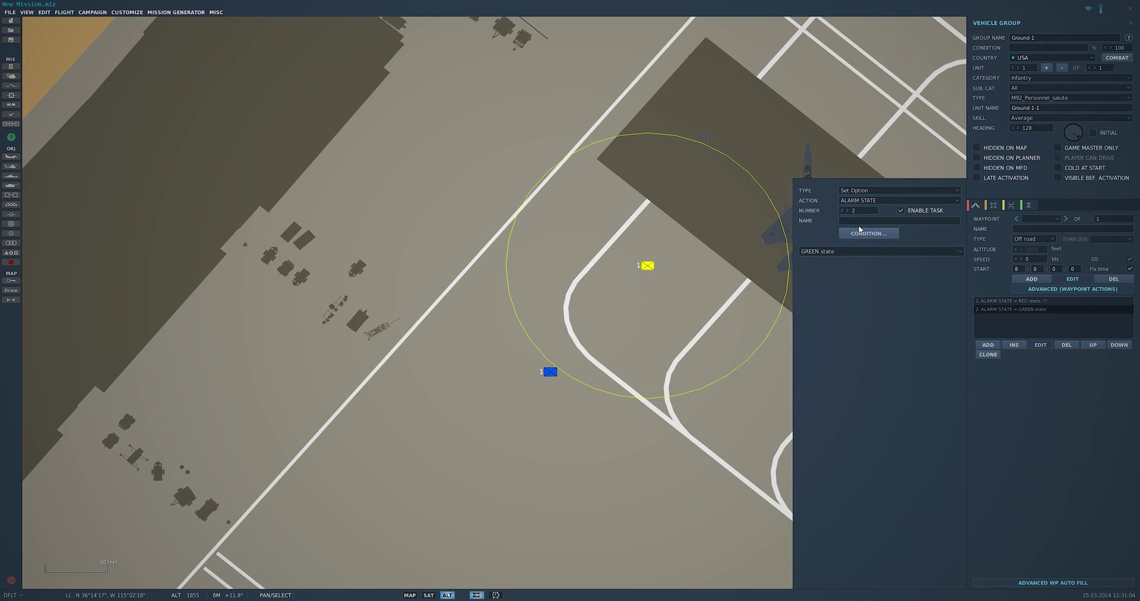
{"action": "left_click", "coordinate": [861, 233]}
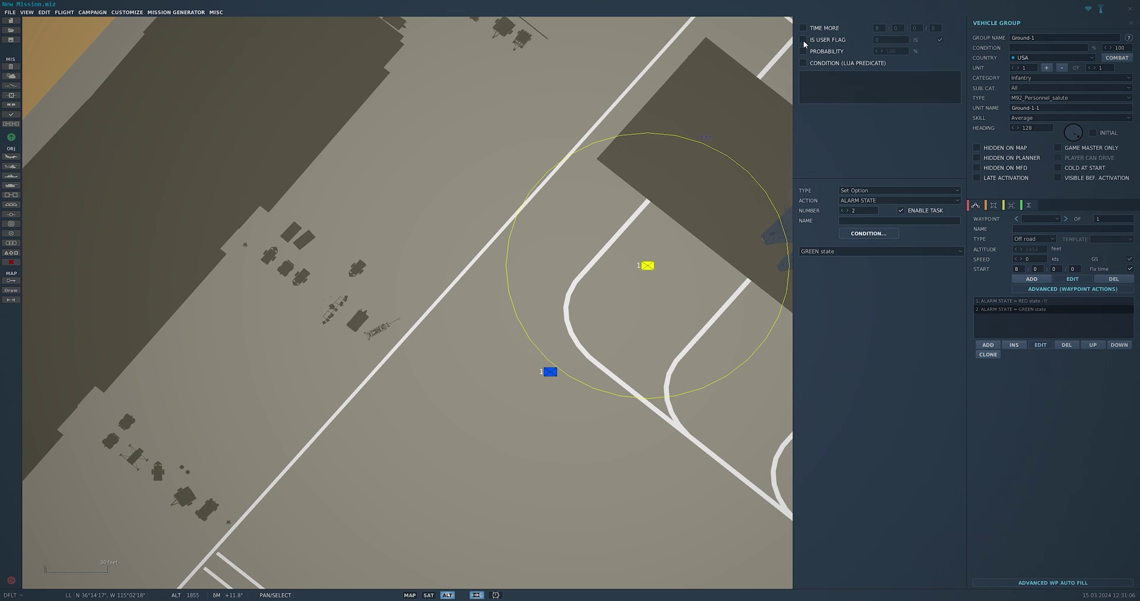
{"action": "left_click", "coordinate": [880, 40]}
{"action": "left_click", "coordinate": [1130, 26]}
{"action": "left_click", "coordinate": [648, 265]}
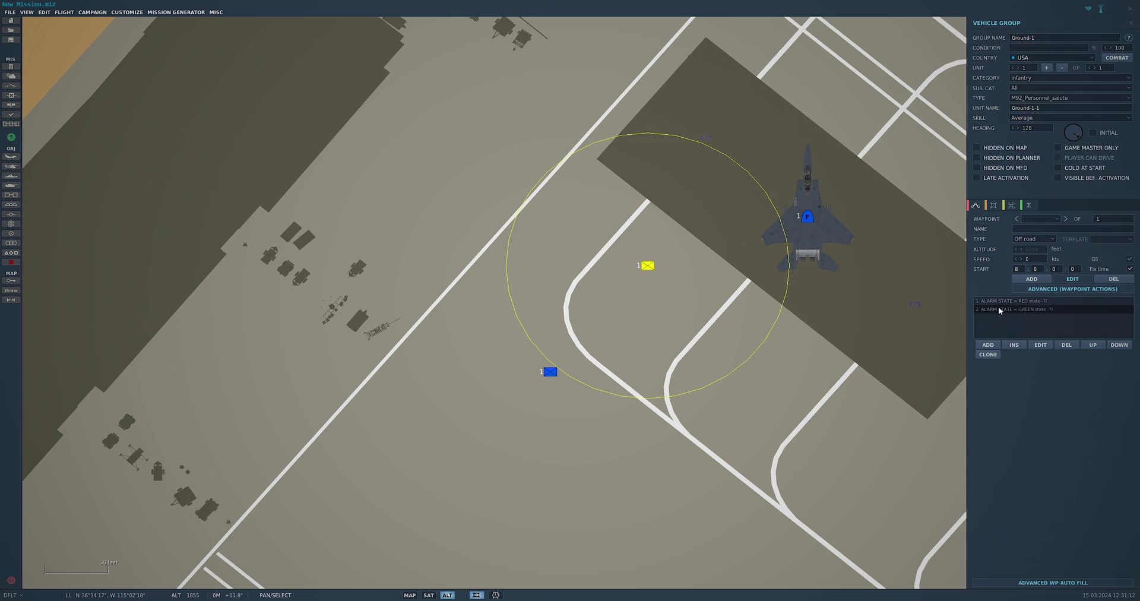
Step: Make Ground-2's RED action wait on user flag 4 and GREEN on flag 5
{"action": "left_click", "coordinate": [550, 373]}
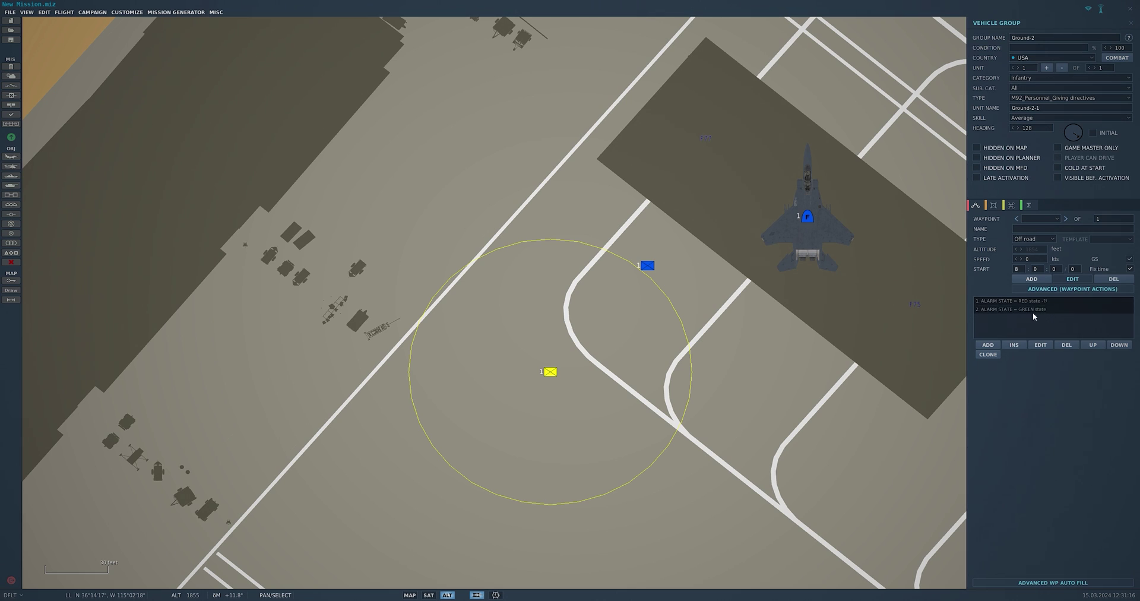
{"action": "left_click", "coordinate": [1040, 345]}
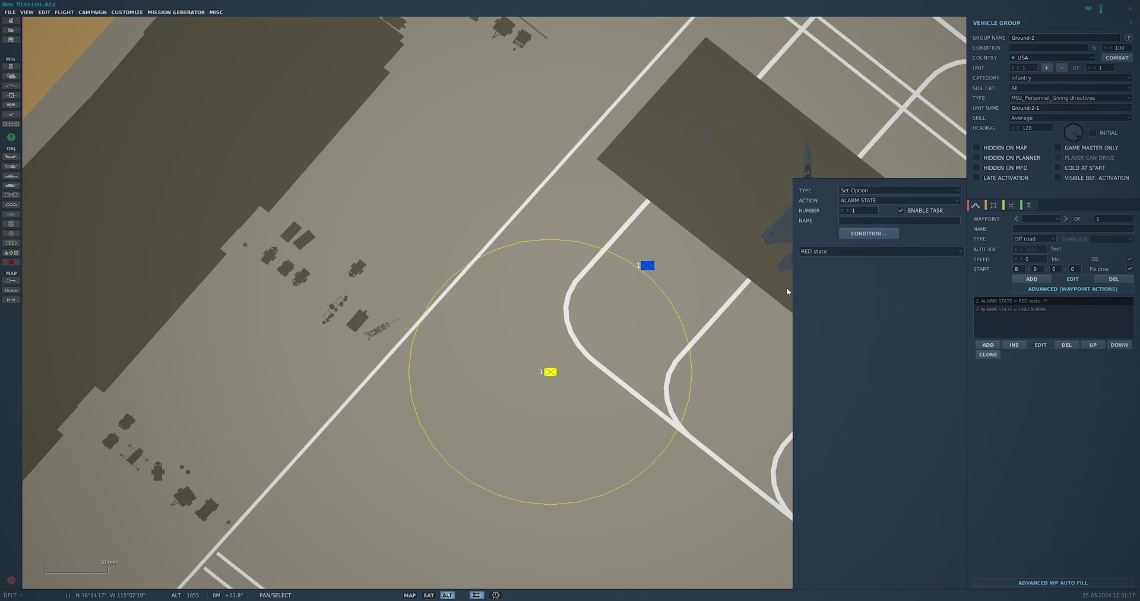
{"action": "left_click", "coordinate": [868, 233]}
{"action": "left_click", "coordinate": [803, 40]}
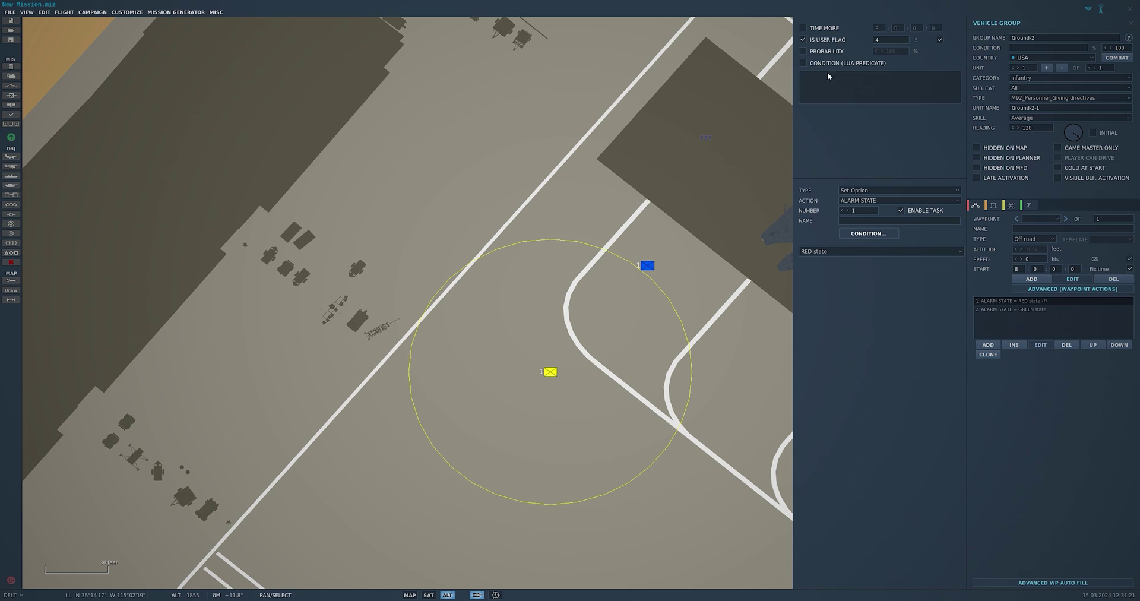
{"action": "left_click", "coordinate": [1015, 309]}
{"action": "left_click", "coordinate": [806, 40]}
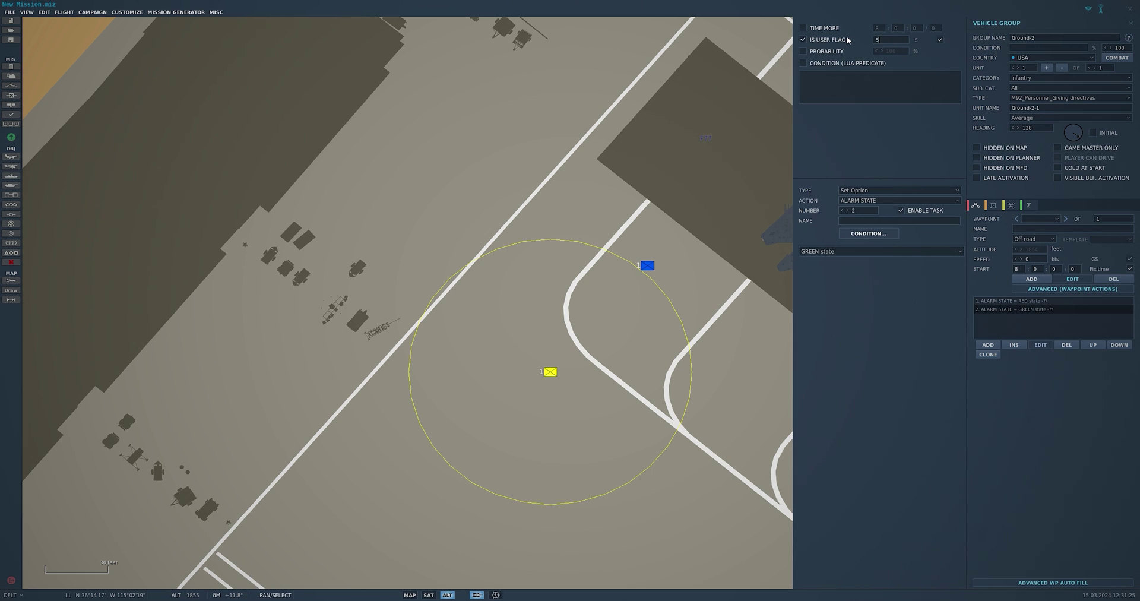
{"action": "left_click", "coordinate": [1130, 20]}
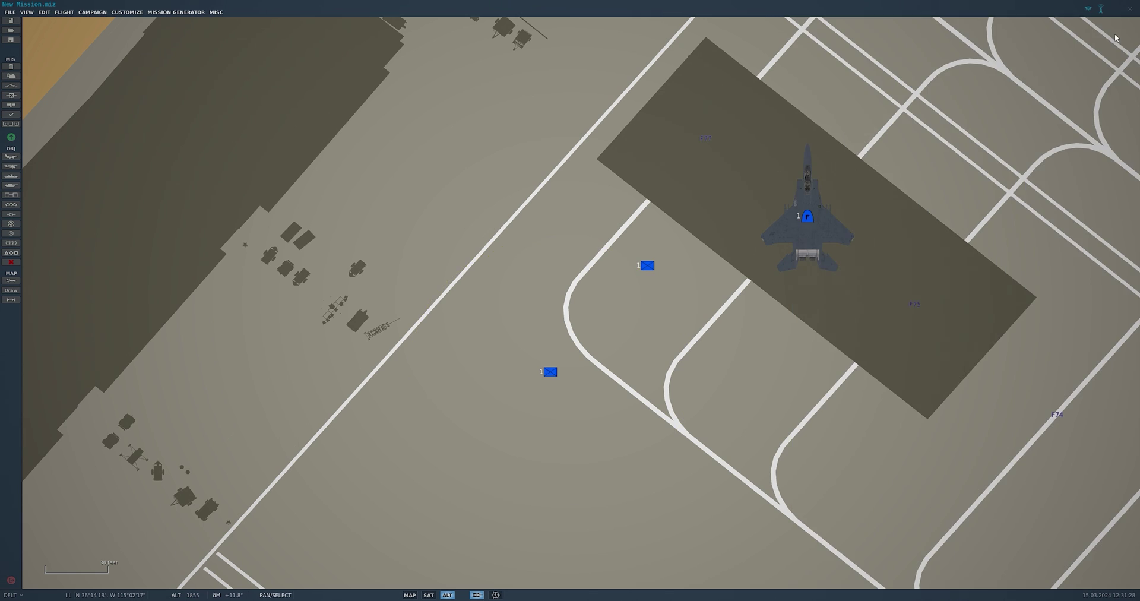
Step: Review the Ground-1 and Ground-2 crew groups, then recentre the map on the F-15's hangar pad
{"action": "left_click", "coordinate": [649, 265]}
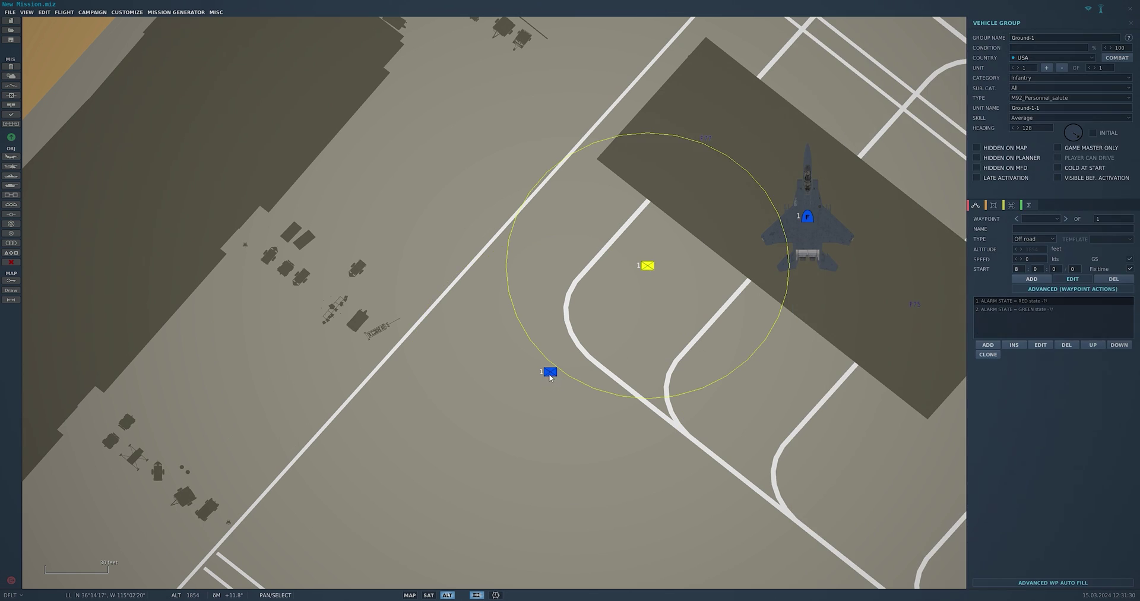
{"action": "left_click", "coordinate": [550, 372]}
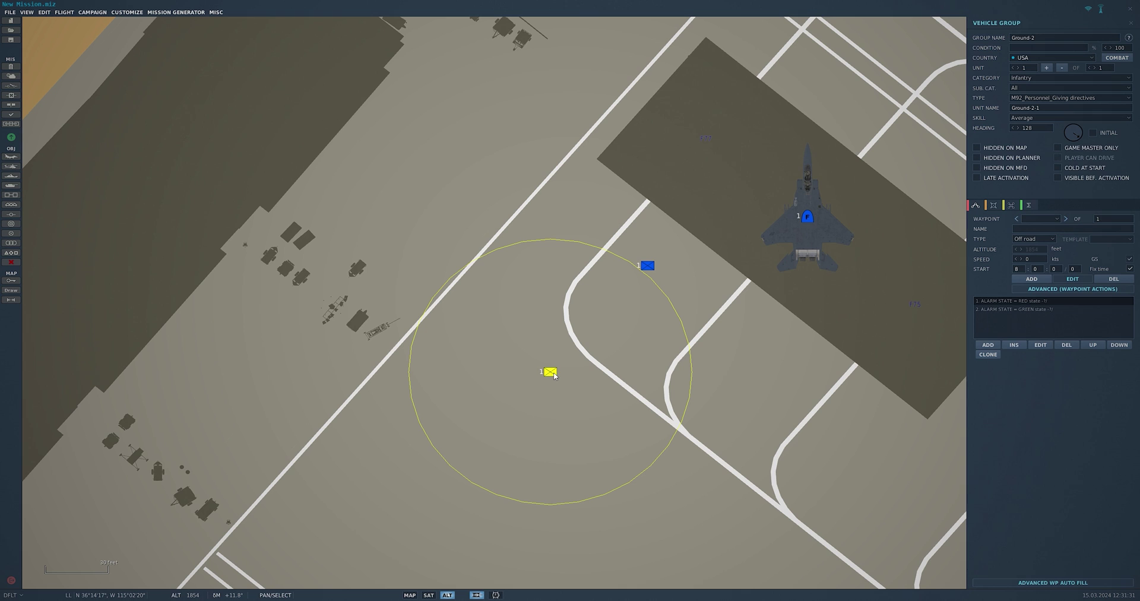
{"action": "left_click", "coordinate": [1131, 24]}
{"action": "left_click_drag", "start_coordinate": [619, 331], "coordinate": [477, 441]}
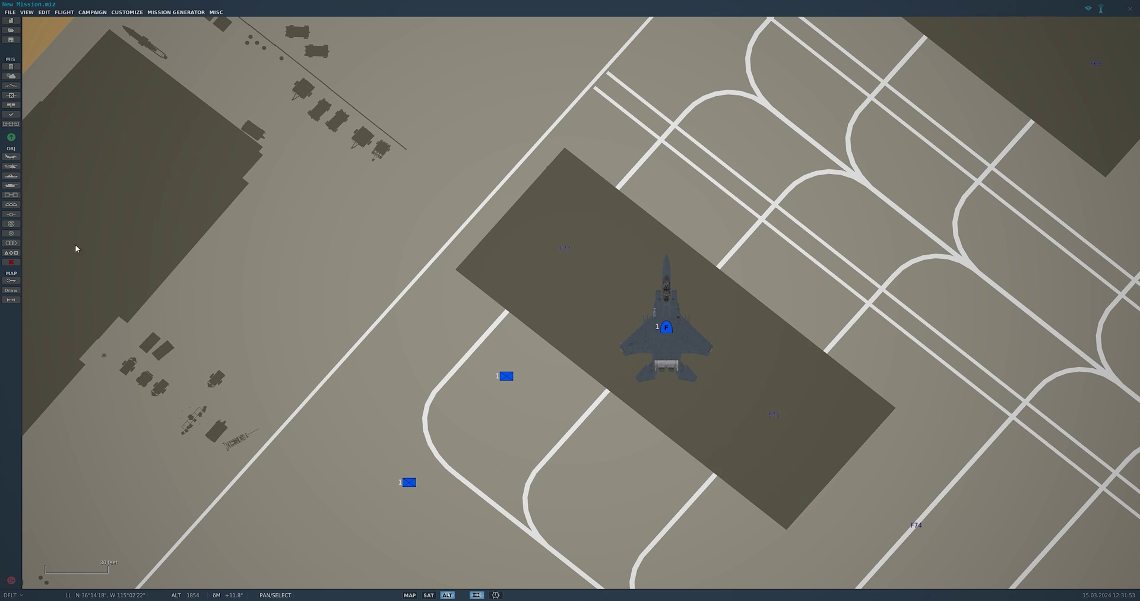
Step: Place a radius-16 trigger zone beside the F-15 and name it Salute
{"action": "left_click", "coordinate": [11, 233]}
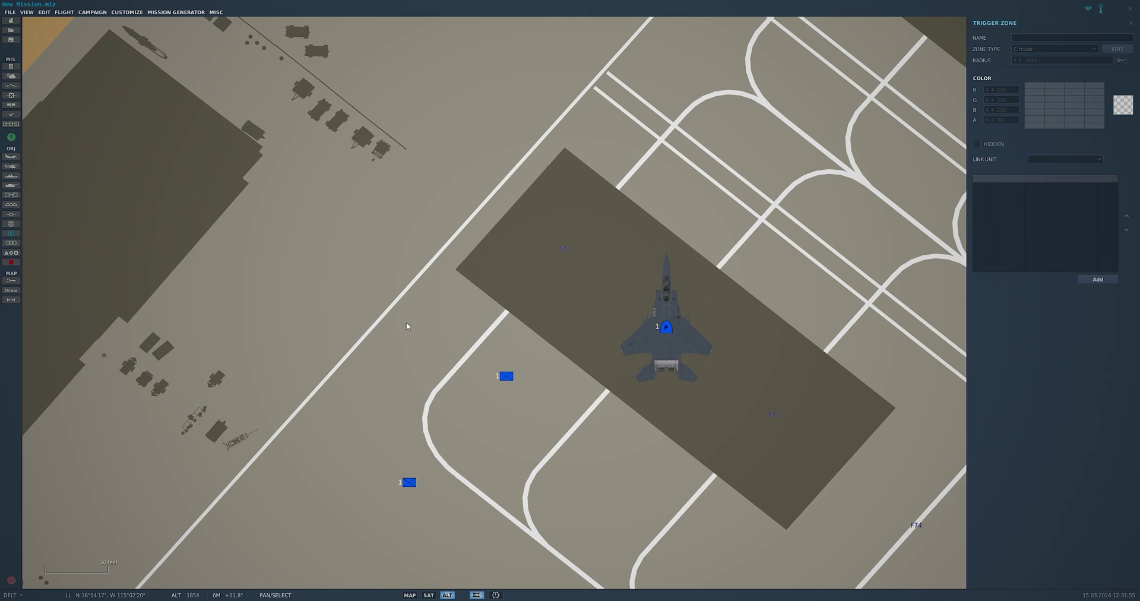
{"action": "left_click", "coordinate": [631, 367]}
{"action": "left_click_drag", "start_coordinate": [1045, 60], "coordinate": [957, 61]}
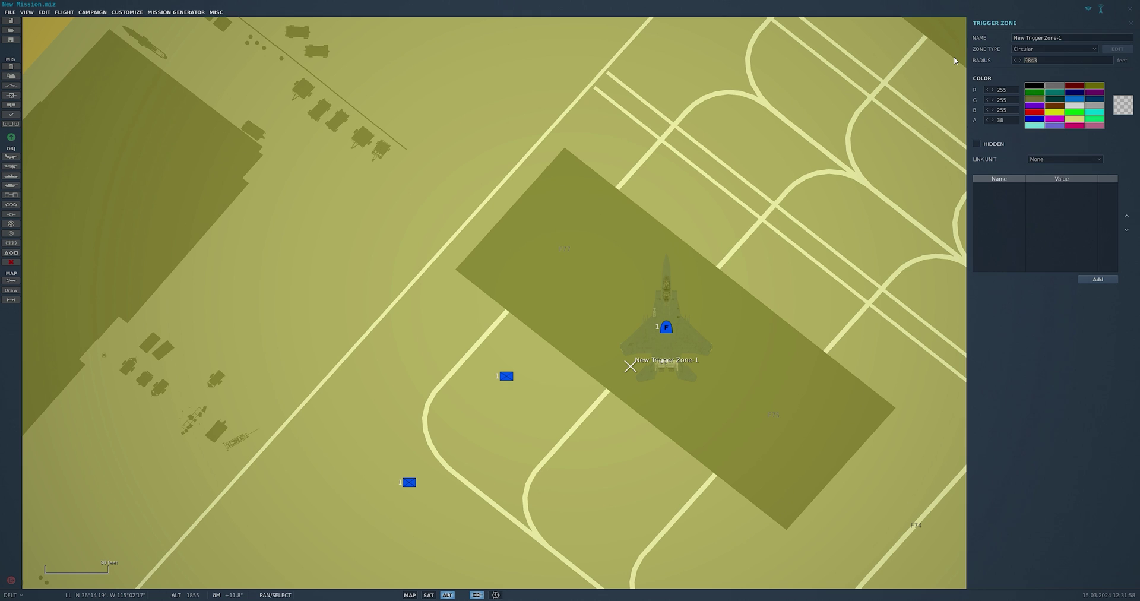
{"action": "type", "text": "16"}
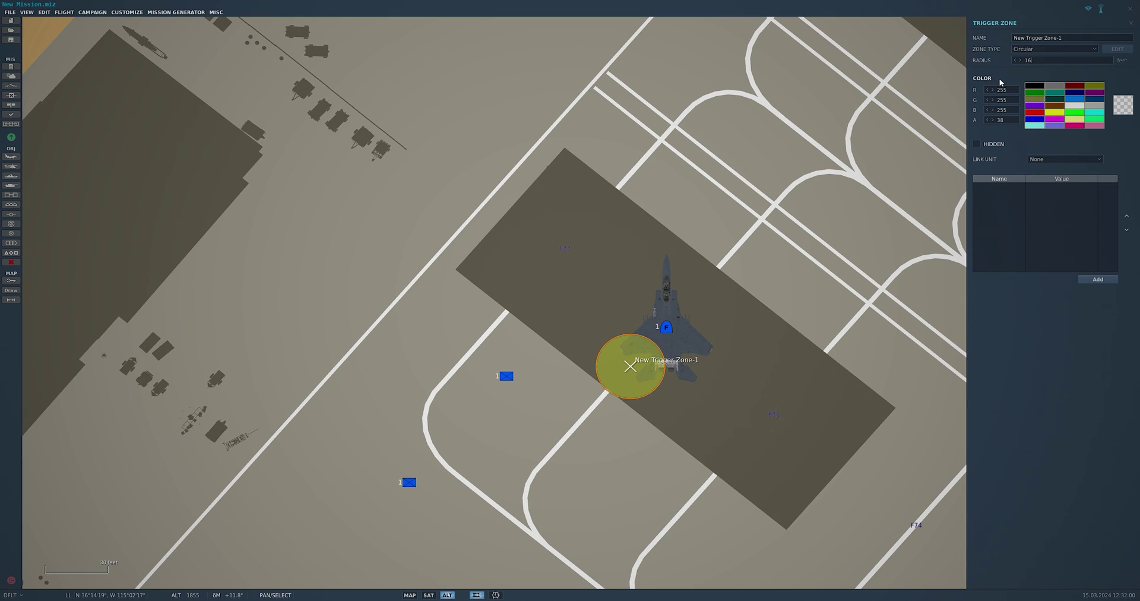
{"action": "key", "text": "shift+Tab"}
{"action": "type", "text": "Salure"}
{"action": "left_click_drag", "start_coordinate": [632, 370], "coordinate": [638, 363]}
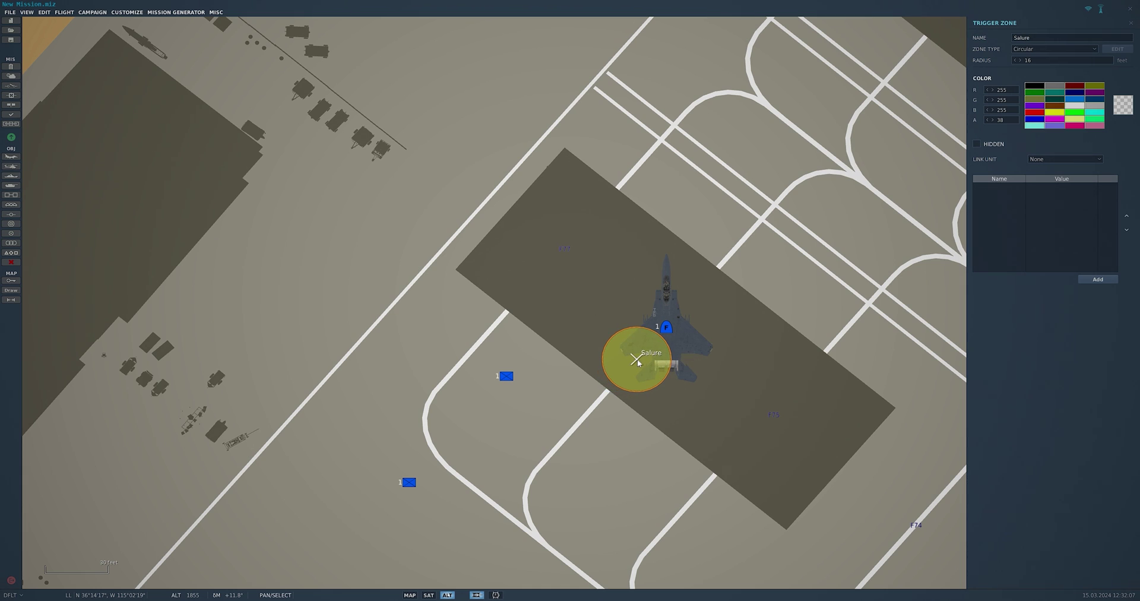
{"action": "left_click", "coordinate": [1027, 37]}
{"action": "key", "text": "BackSpace"}
{"action": "type", "text": "t"}
{"action": "left_click", "coordinate": [697, 469]}
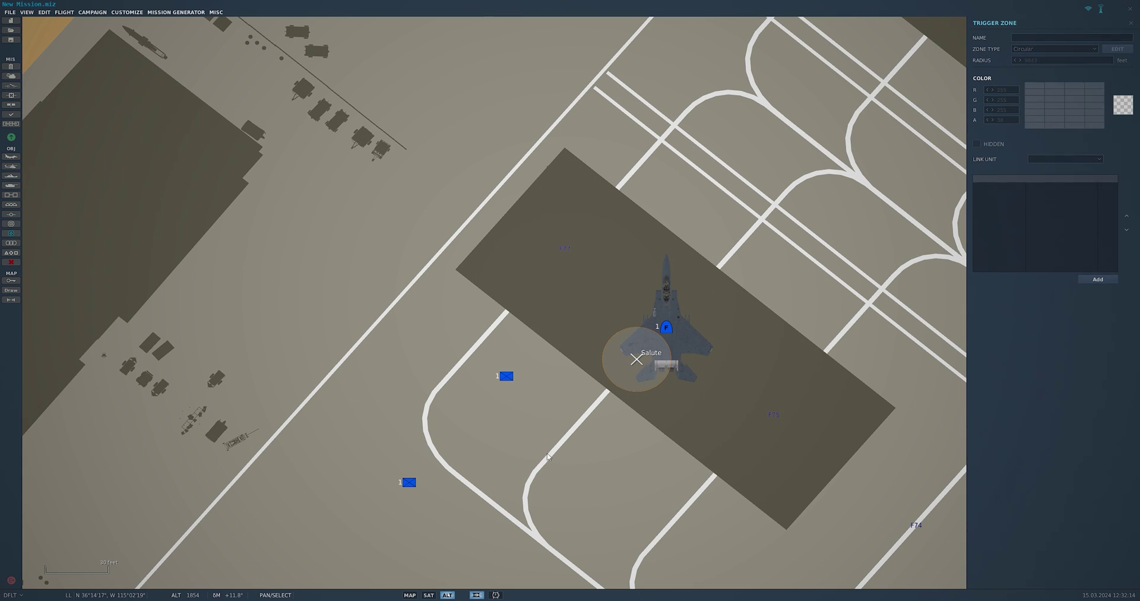
Step: Add a second radius-16 zone named Direction on the taxiway curve below the F-15
{"action": "left_click", "coordinate": [558, 446]}
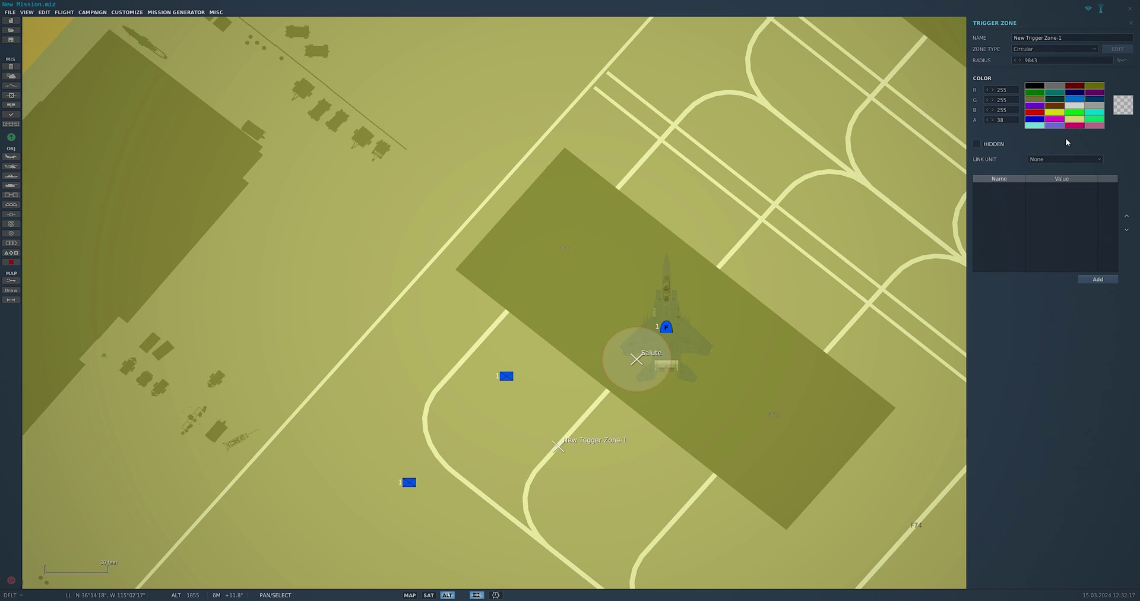
{"action": "double_click", "coordinate": [1048, 61]}
{"action": "type", "text": "16"}
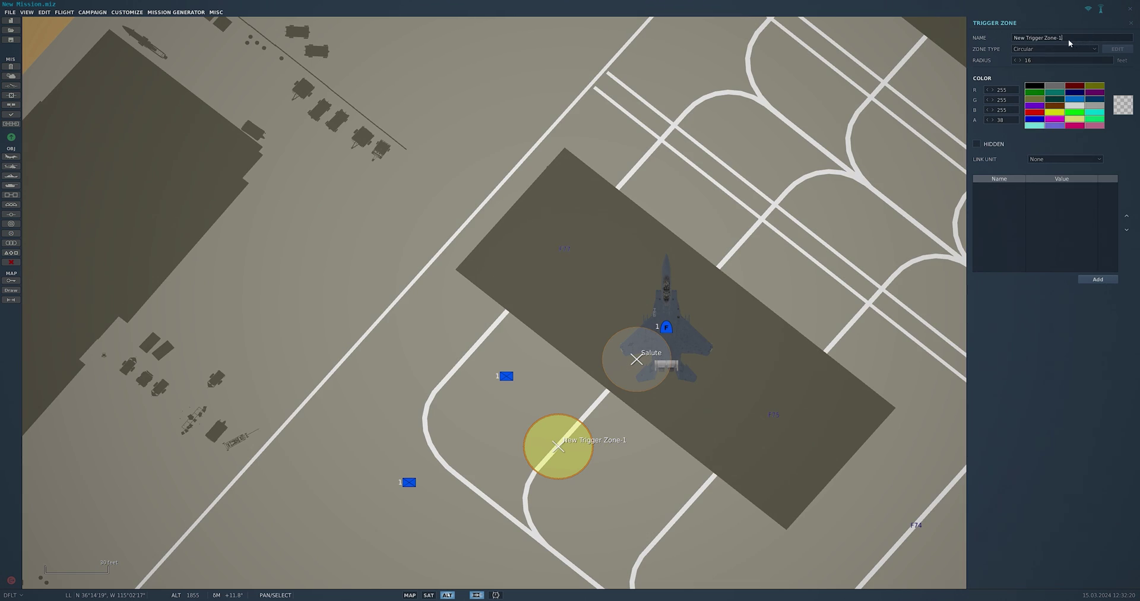
{"action": "left_click", "coordinate": [1084, 38]}
{"action": "type", "text": "Direction"}
{"action": "left_click", "coordinate": [561, 307]}
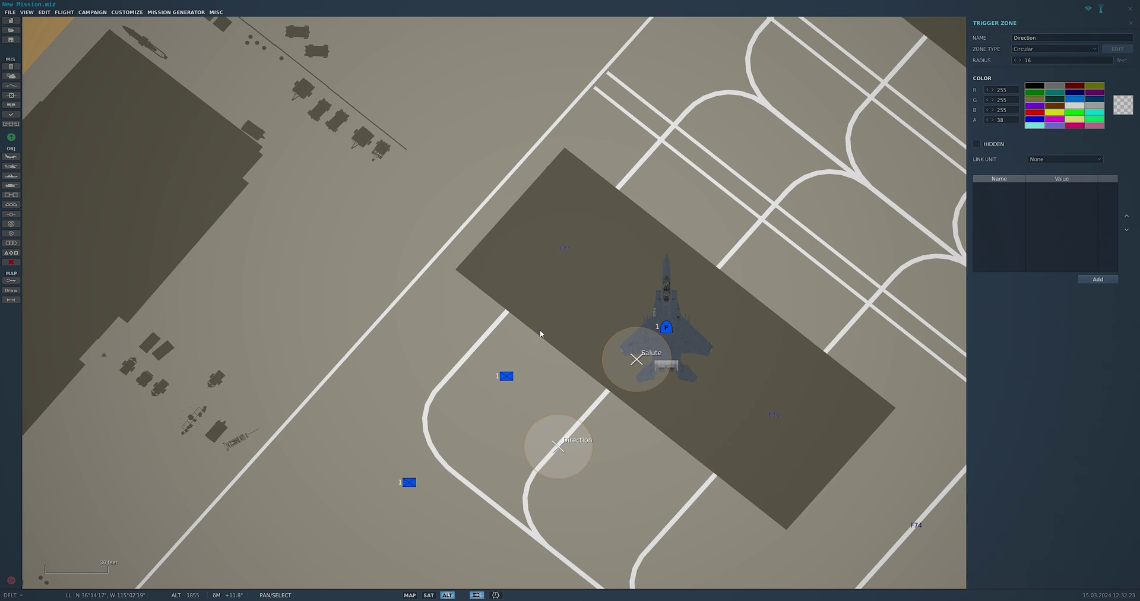
{"action": "left_click_drag", "start_coordinate": [546, 450], "coordinate": [547, 447]}
{"action": "left_click", "coordinate": [445, 425]}
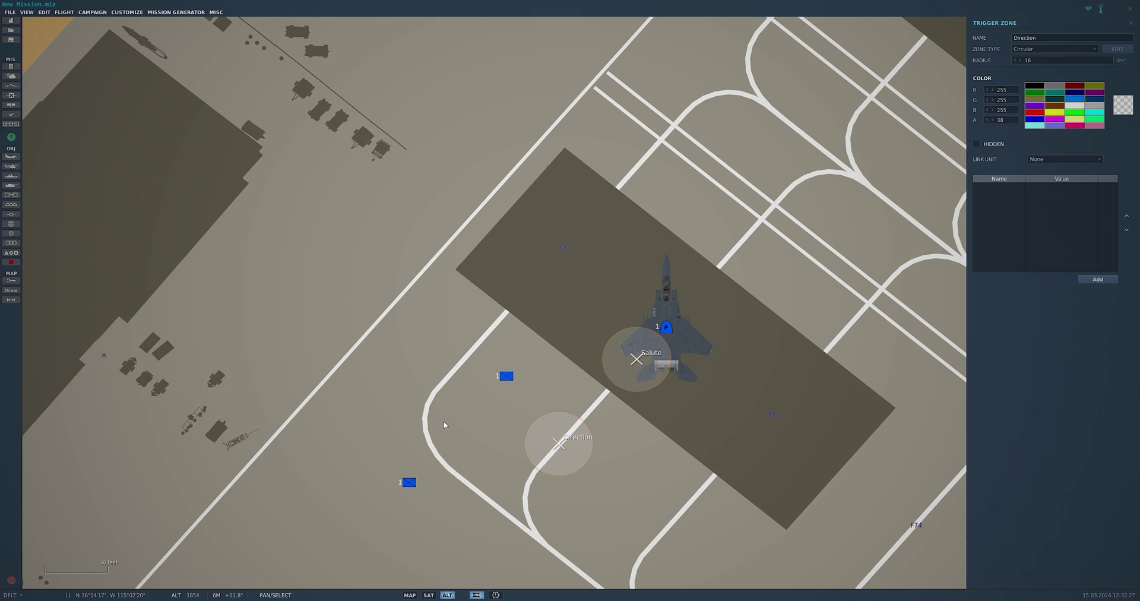
Step: Create a new trigger with a Unit Inside Zone condition using the Salute zone
{"action": "left_click", "coordinate": [11, 86]}
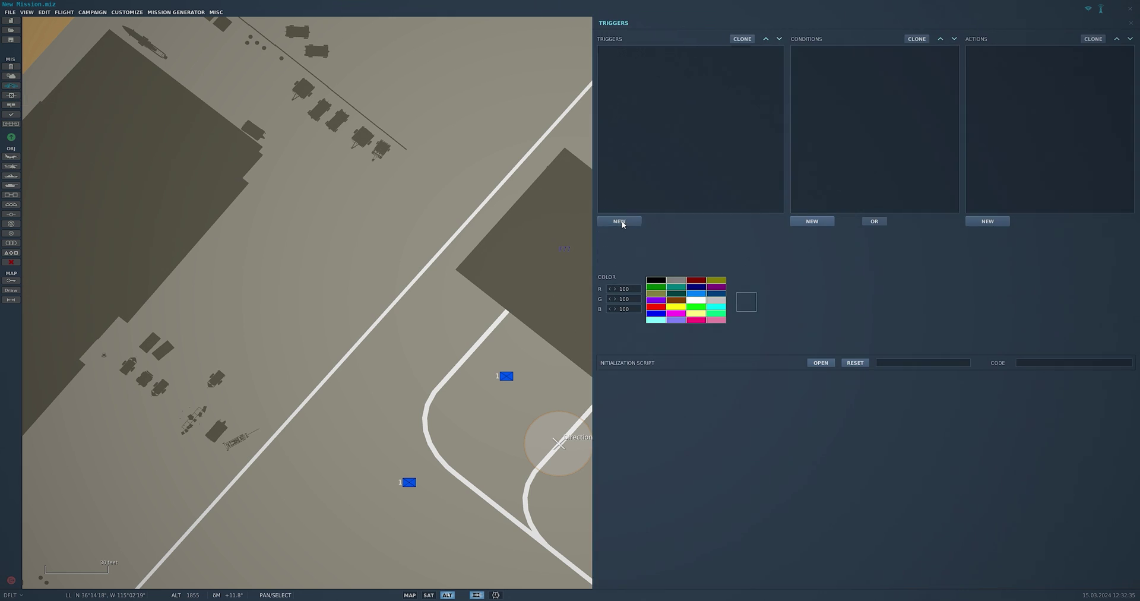
{"action": "left_click", "coordinate": [619, 221]}
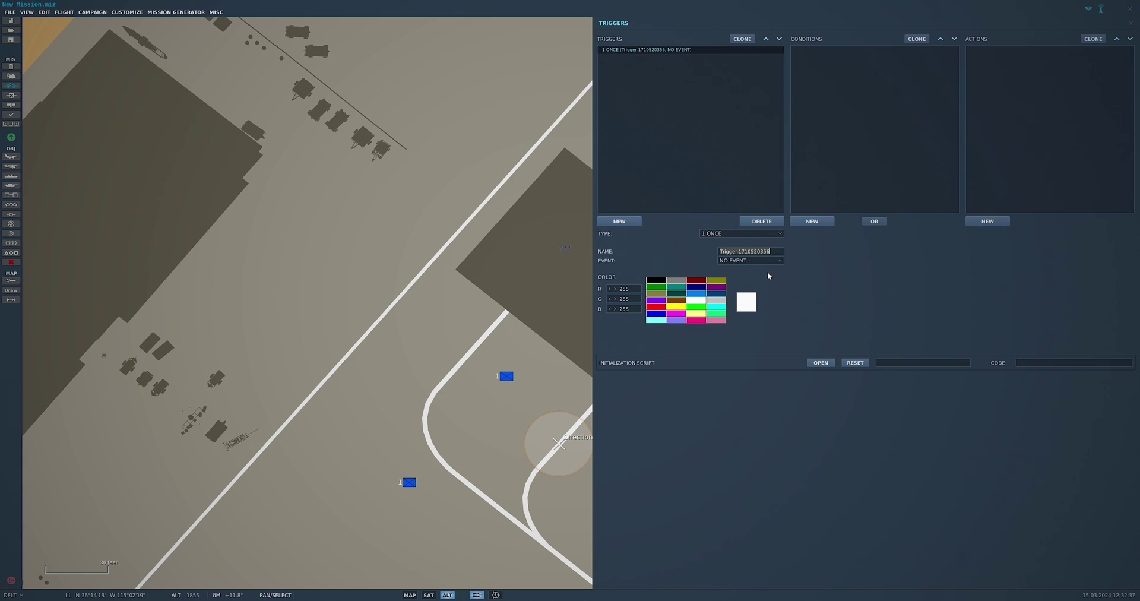
{"action": "left_click", "coordinate": [813, 221]}
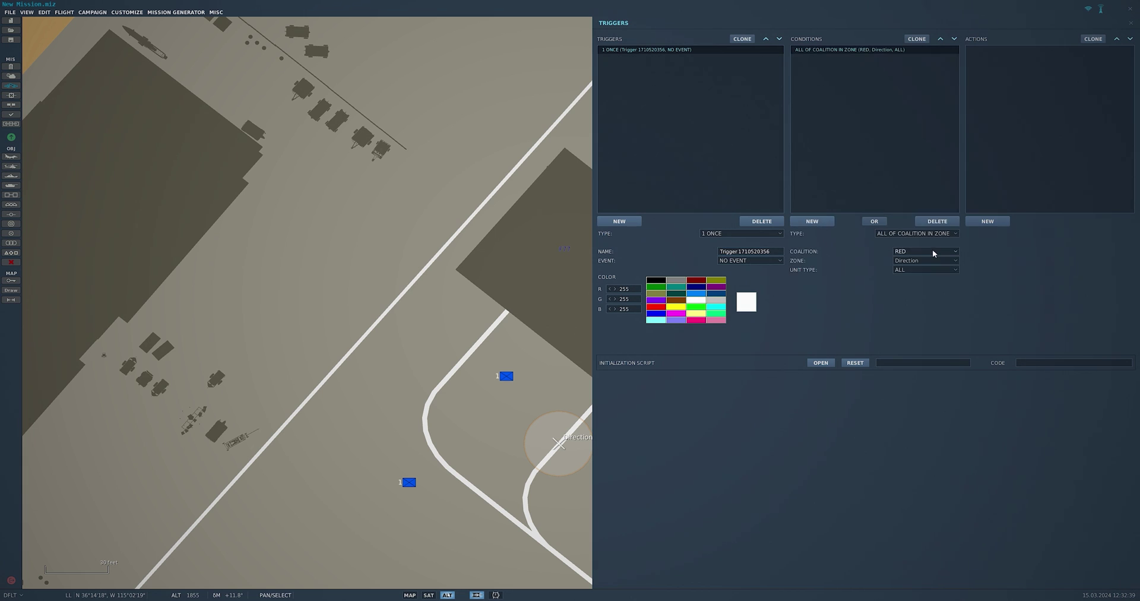
{"action": "left_click", "coordinate": [917, 234]}
{"action": "left_click_drag", "start_coordinate": [1007, 250], "coordinate": [1008, 293]}
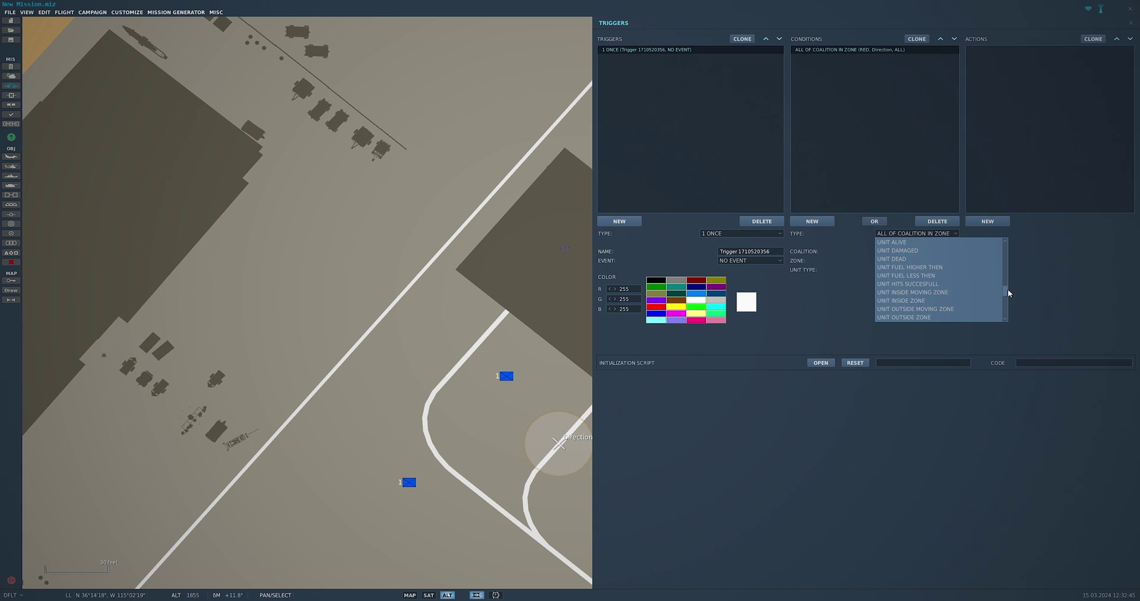
{"action": "left_click", "coordinate": [934, 301]}
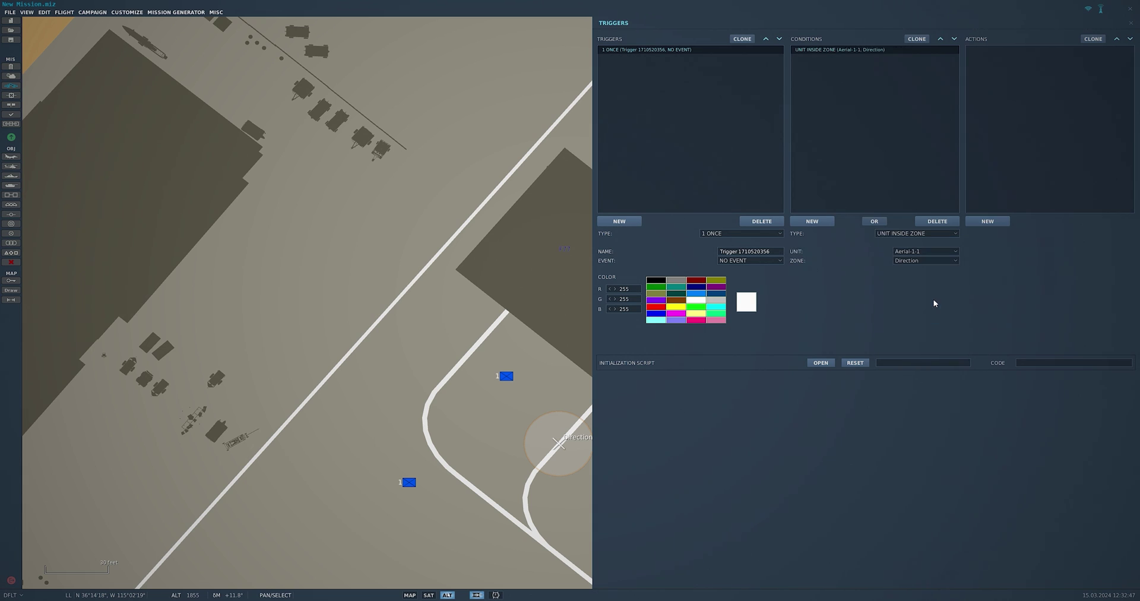
{"action": "left_click", "coordinate": [926, 261]}
{"action": "left_click", "coordinate": [924, 268]}
{"action": "left_click", "coordinate": [930, 261]}
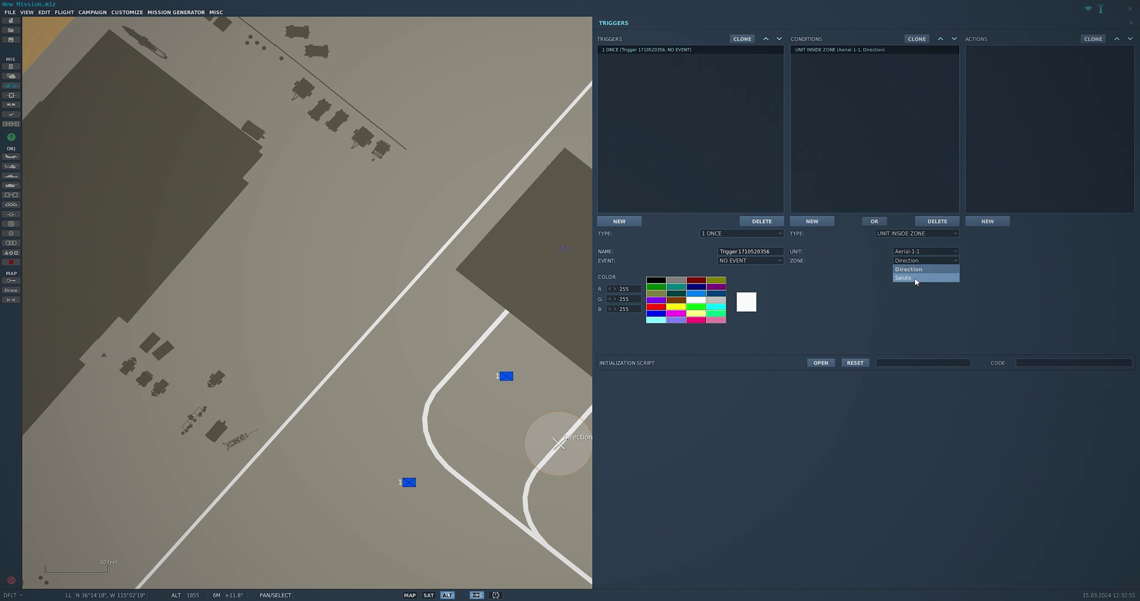
{"action": "left_click", "coordinate": [917, 278]}
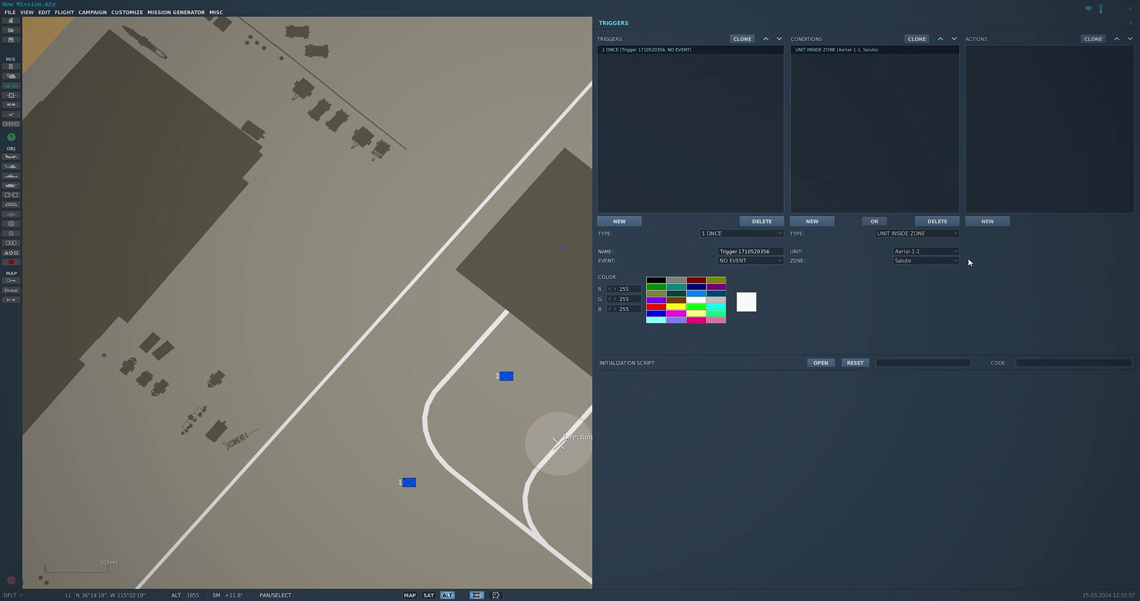
Step: Give the trigger a Flag On action for flag 2
{"action": "left_click", "coordinate": [998, 224]}
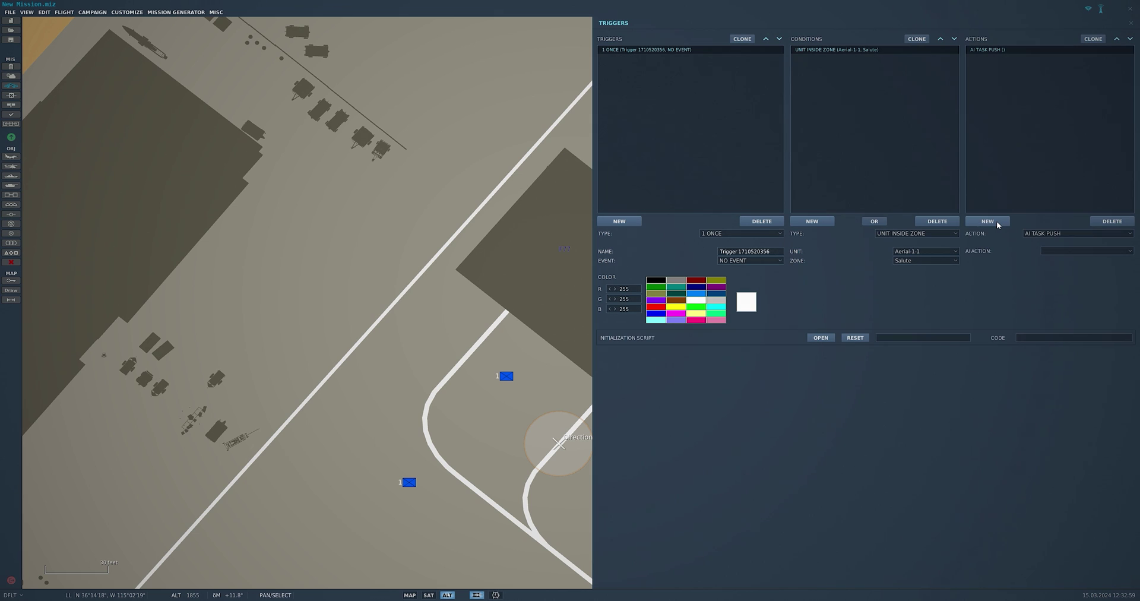
{"action": "left_click", "coordinate": [1065, 235]}
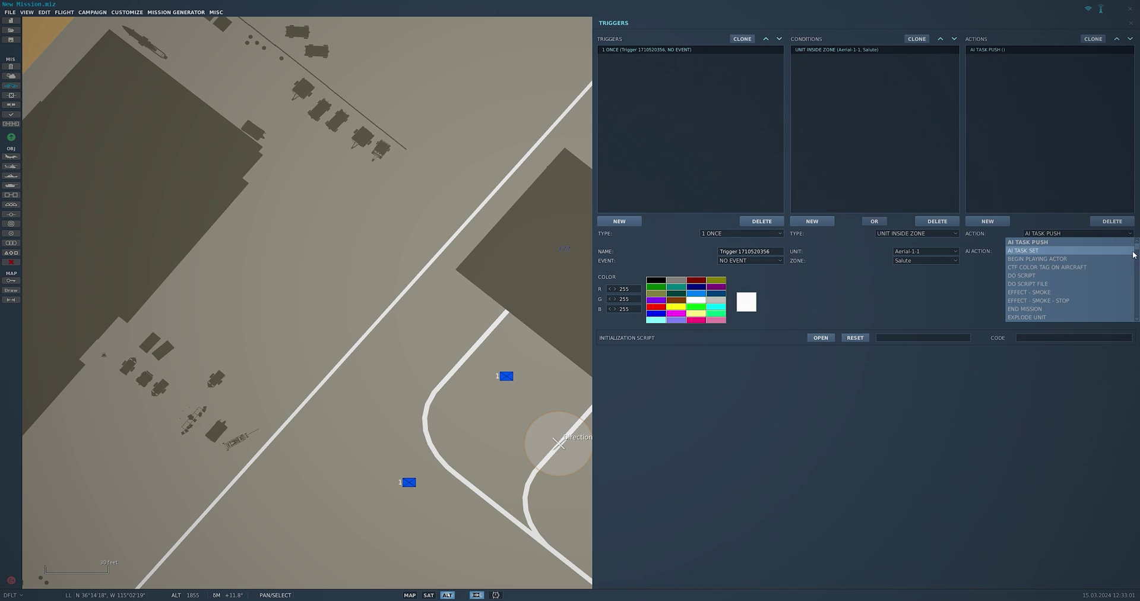
{"action": "scroll", "coordinate": [1137, 256], "scroll_direction": "down", "scroll_amount": 3}
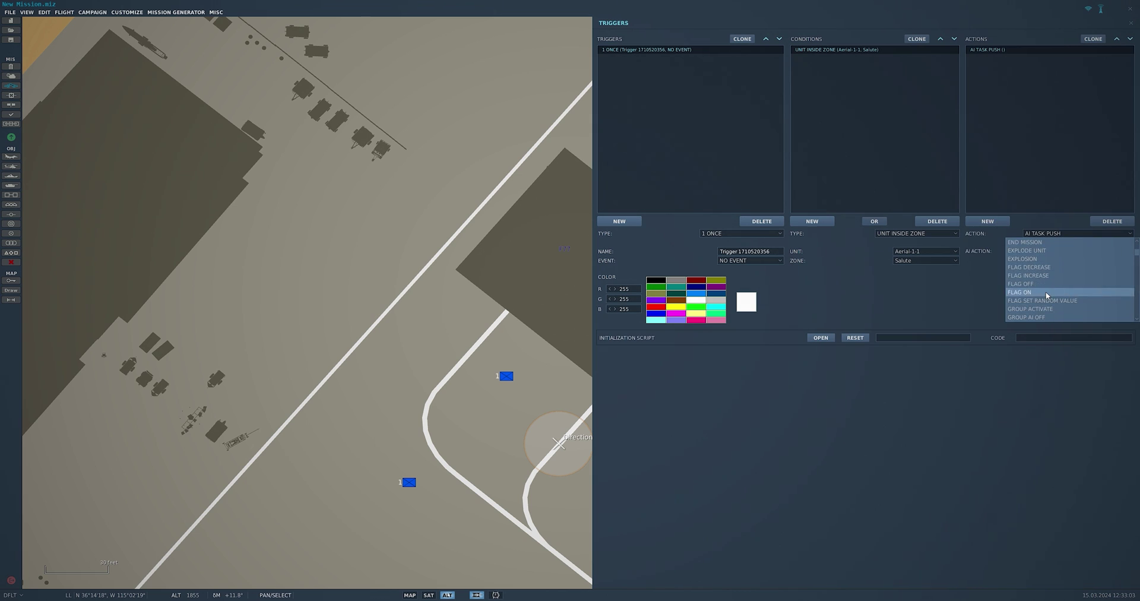
{"action": "left_click", "coordinate": [1033, 292]}
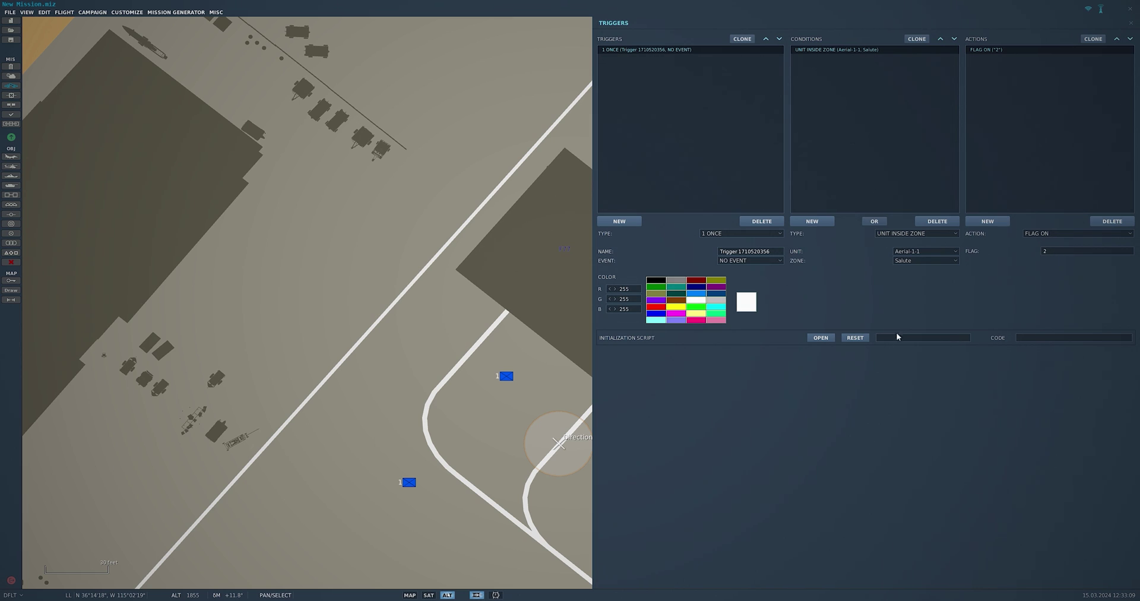
Step: Create a second trigger with a Time Since Flag condition: flag 2, 5 seconds
{"action": "left_click", "coordinate": [622, 222]}
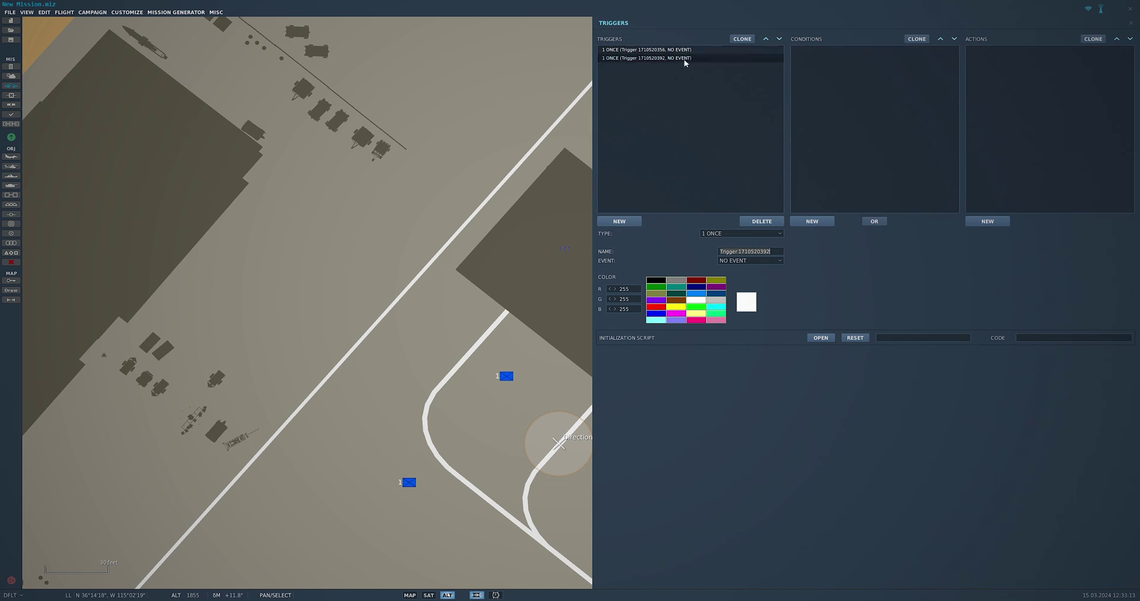
{"action": "left_click", "coordinate": [822, 221]}
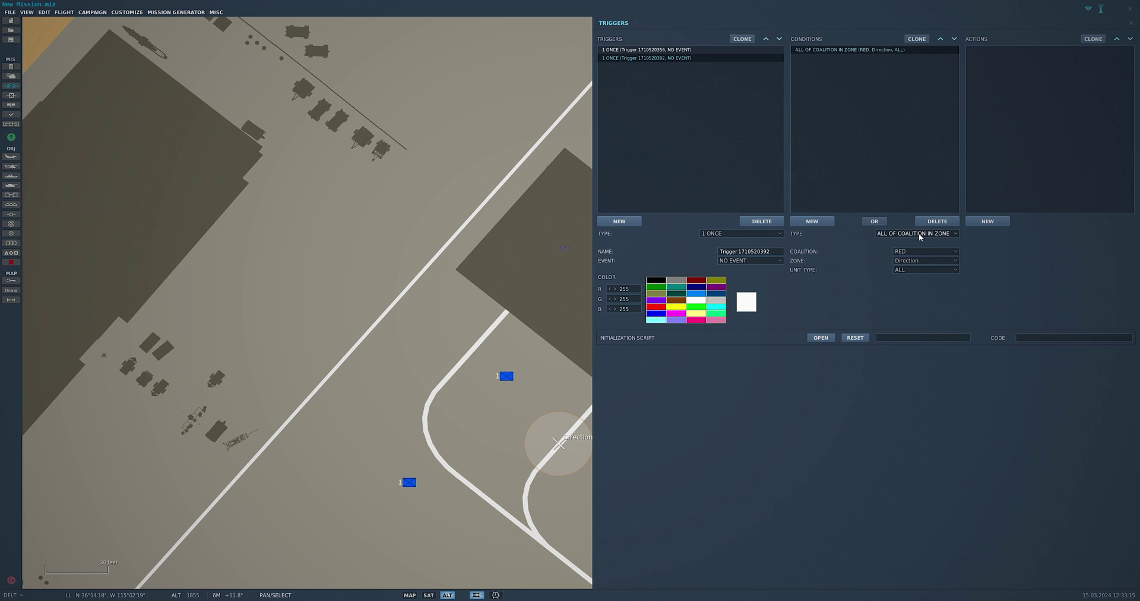
{"action": "left_click", "coordinate": [891, 231]}
{"action": "scroll", "coordinate": [1007, 260], "scroll_direction": "down", "scroll_amount": 3}
{"action": "left_click_drag", "start_coordinate": [1007, 260], "coordinate": [1008, 286]}
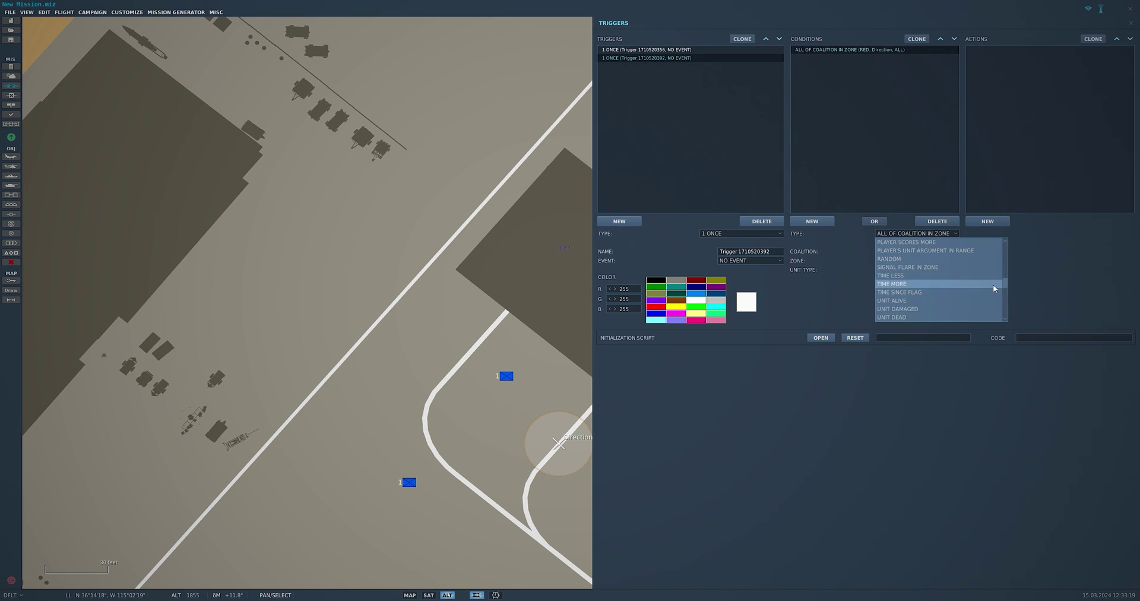
{"action": "left_click", "coordinate": [904, 293]}
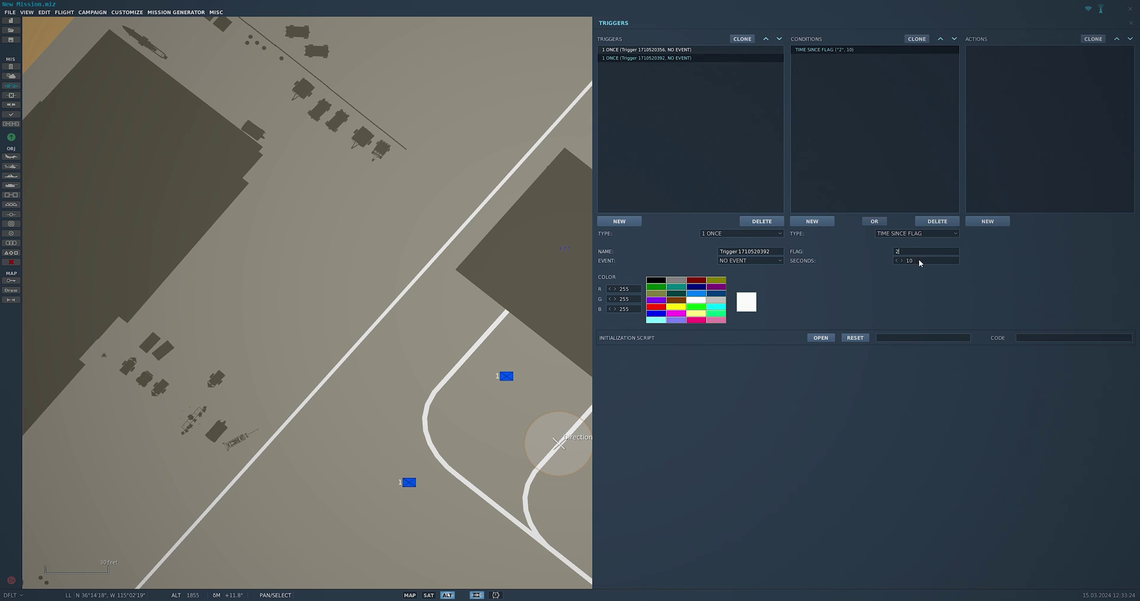
{"action": "key", "text": "Tab"}
{"action": "type", "text": "5"}
Step: Add a Flag On action for flag 3, then start an empty third trigger
{"action": "left_click", "coordinate": [997, 221]}
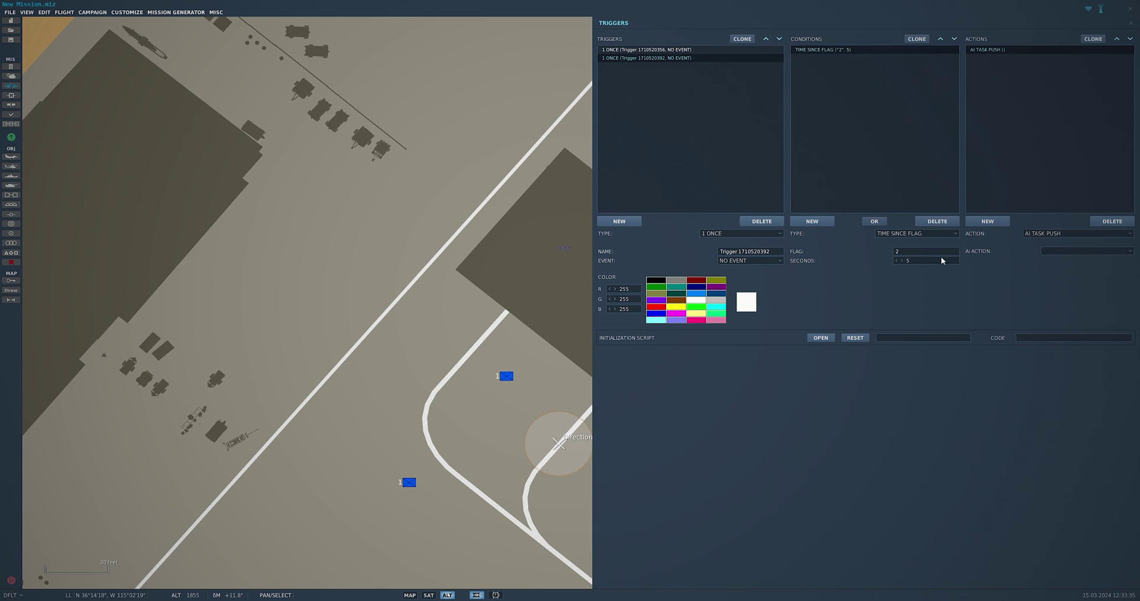
{"action": "left_click", "coordinate": [1075, 233]}
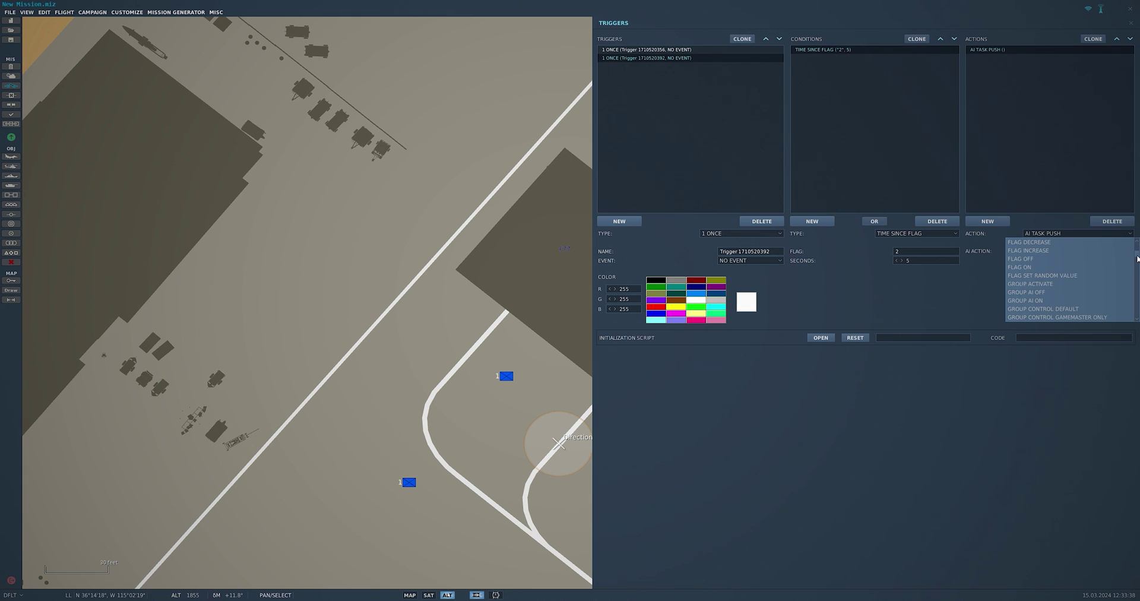
{"action": "left_click", "coordinate": [1040, 267]}
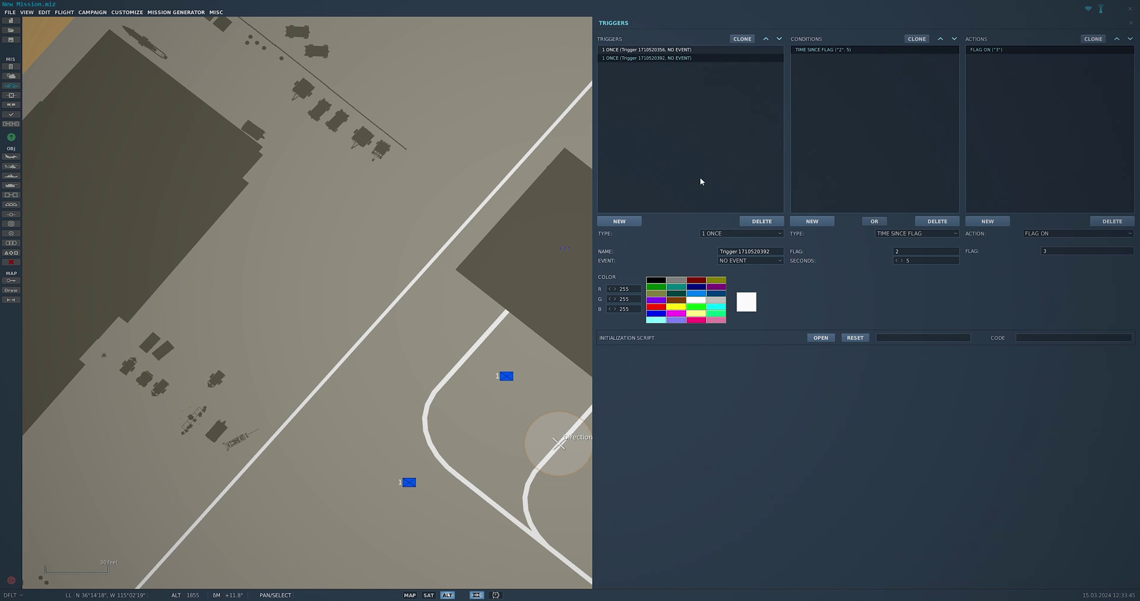
{"action": "left_click", "coordinate": [627, 226]}
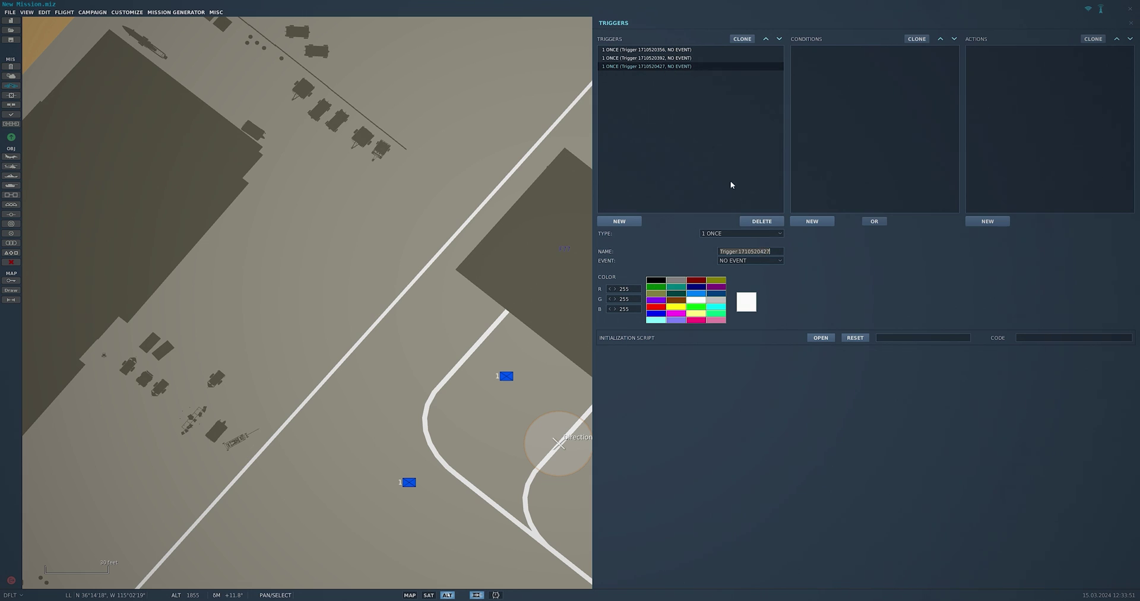
Step: Give the third trigger a Unit Inside Zone condition for Aerial-1-1 in the Direction zone
{"action": "left_click", "coordinate": [812, 221]}
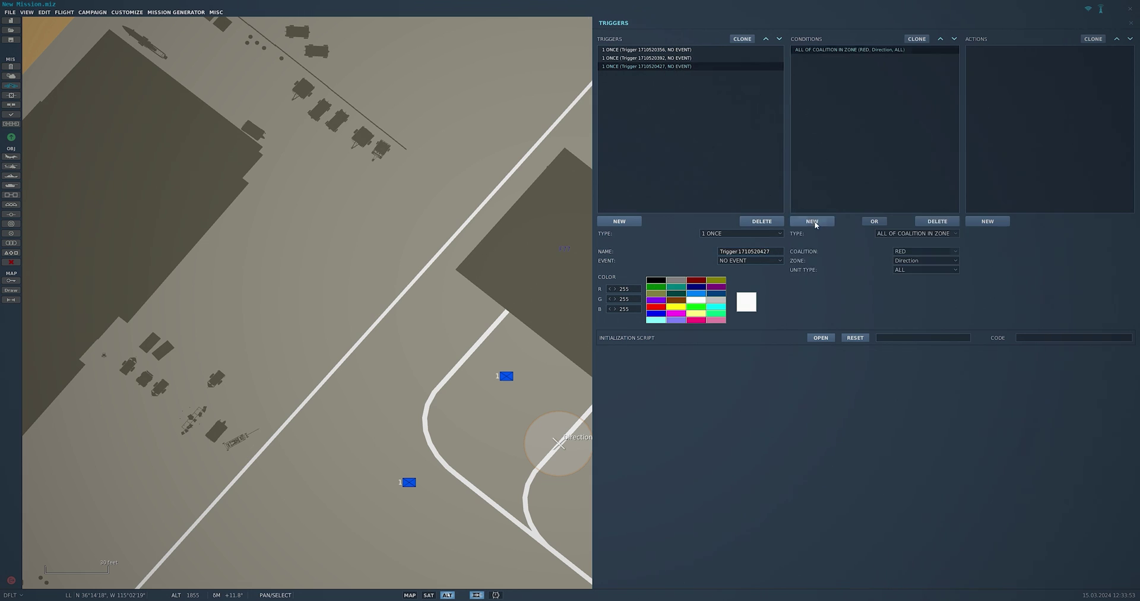
{"action": "left_click", "coordinate": [921, 235]}
{"action": "left_click_drag", "start_coordinate": [1008, 252], "coordinate": [1007, 293]}
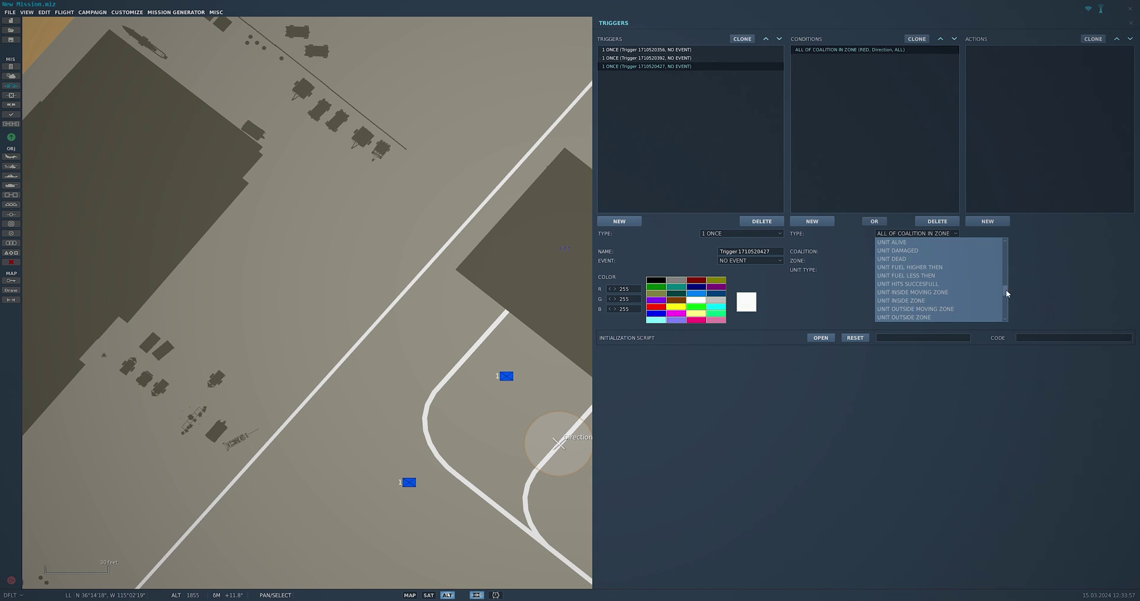
{"action": "left_click", "coordinate": [936, 301]}
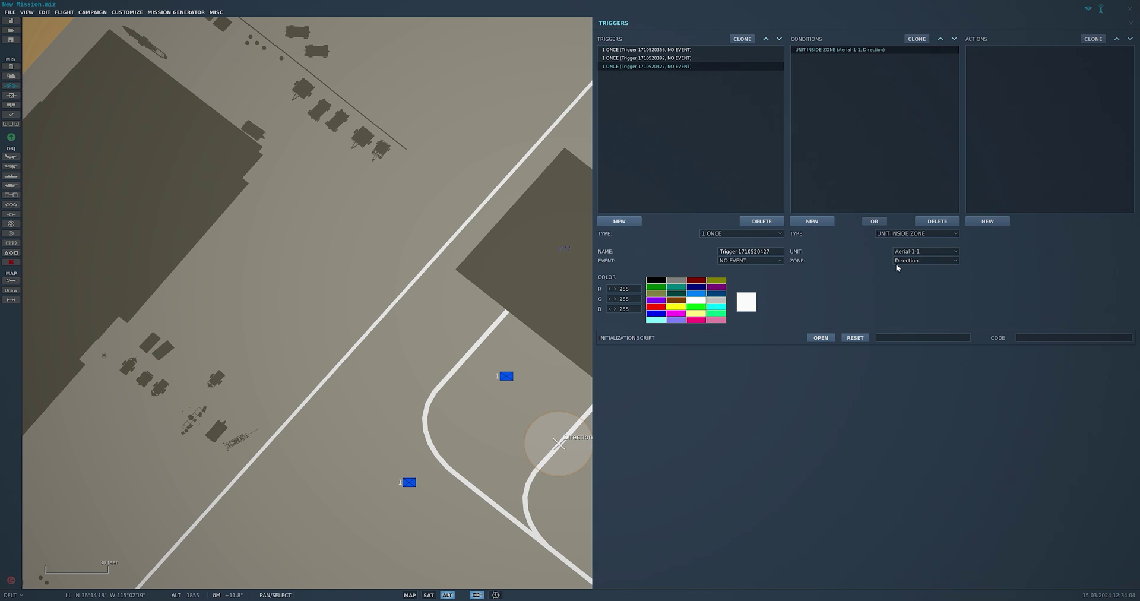
Step: Add a Flag On action to the third trigger for flag 4
{"action": "left_click", "coordinate": [988, 222]}
{"action": "left_click", "coordinate": [1105, 233]}
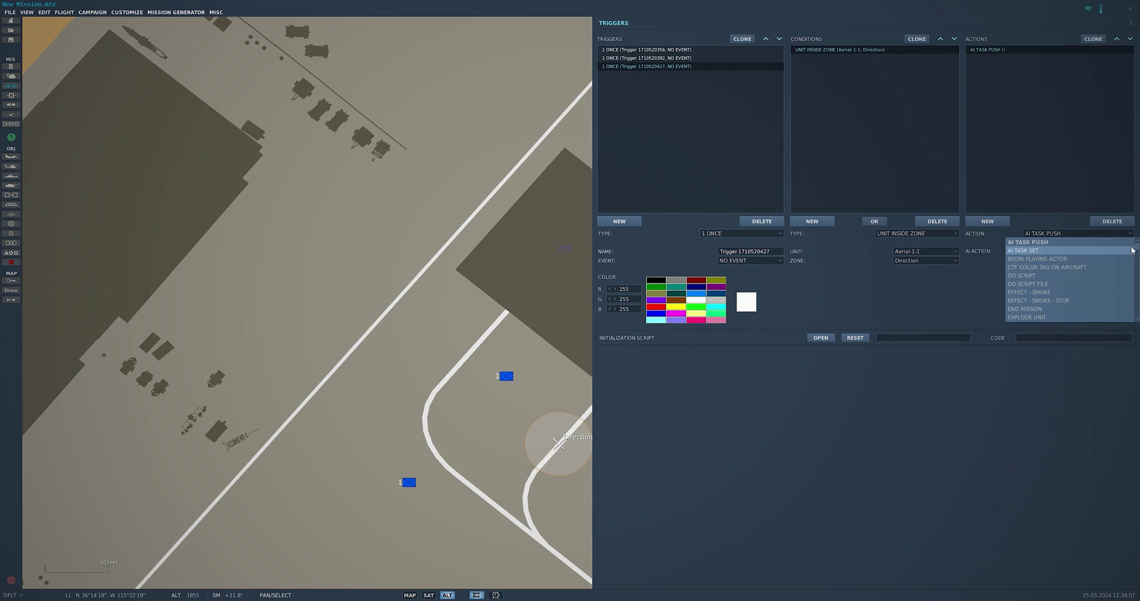
{"action": "scroll", "coordinate": [1105, 257], "scroll_direction": "down", "scroll_amount": 5}
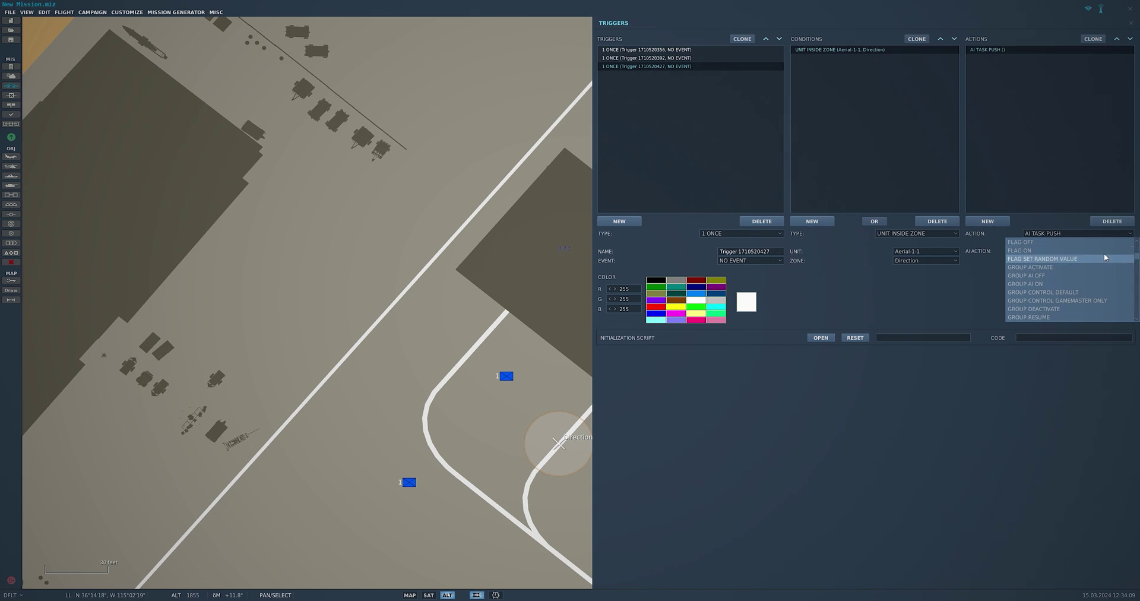
{"action": "left_click", "coordinate": [1075, 251]}
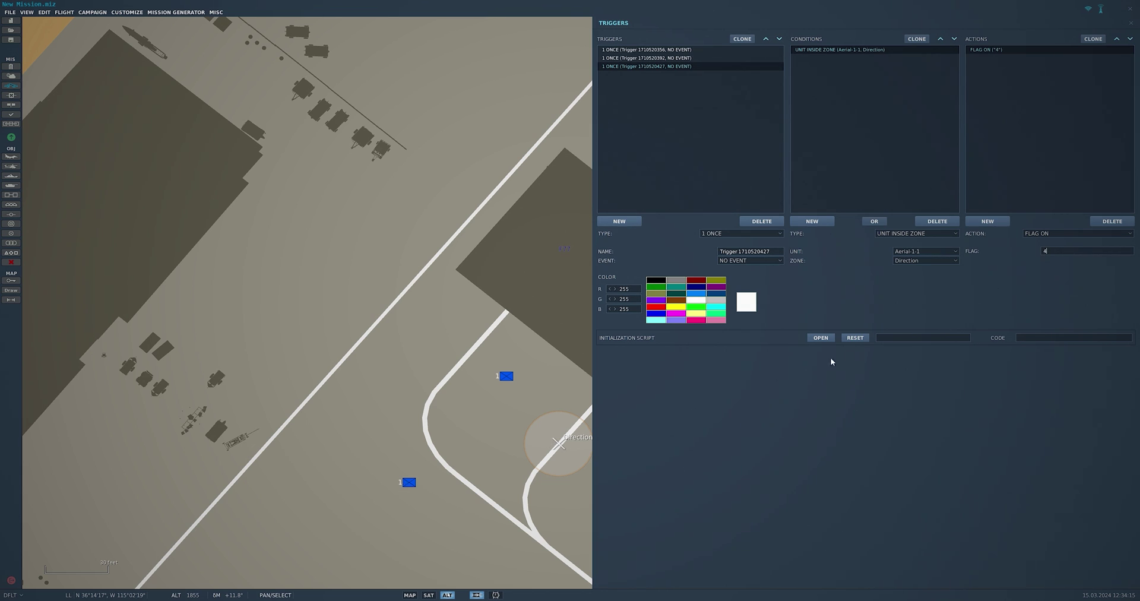
Step: Create a fourth trigger with a Time Since Flag condition: flag 4, 5 seconds
{"action": "left_click", "coordinate": [619, 221]}
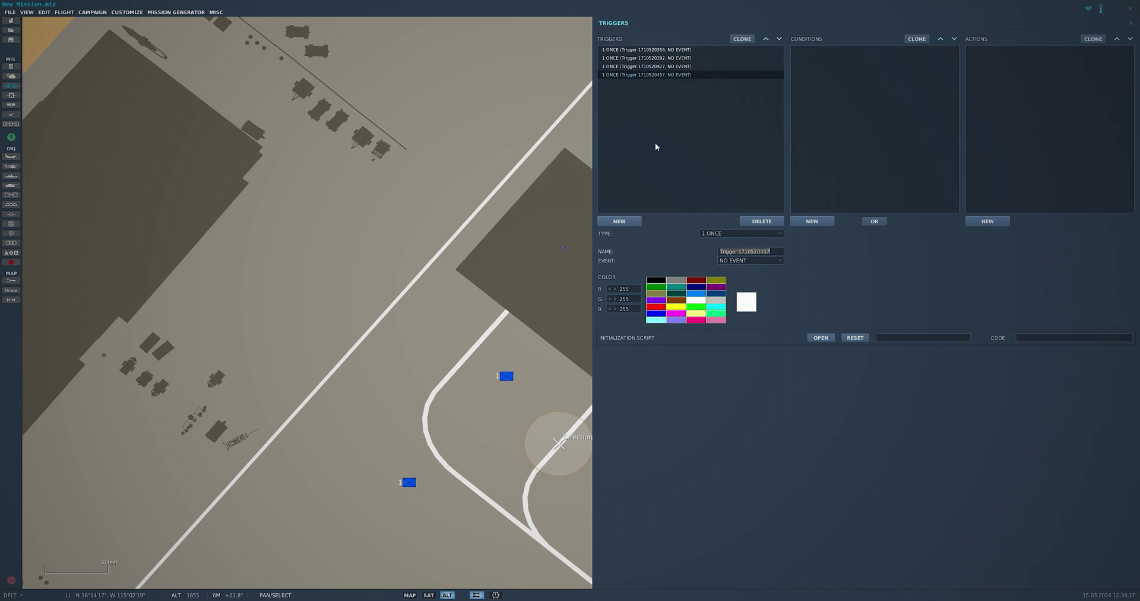
{"action": "left_click", "coordinate": [812, 220]}
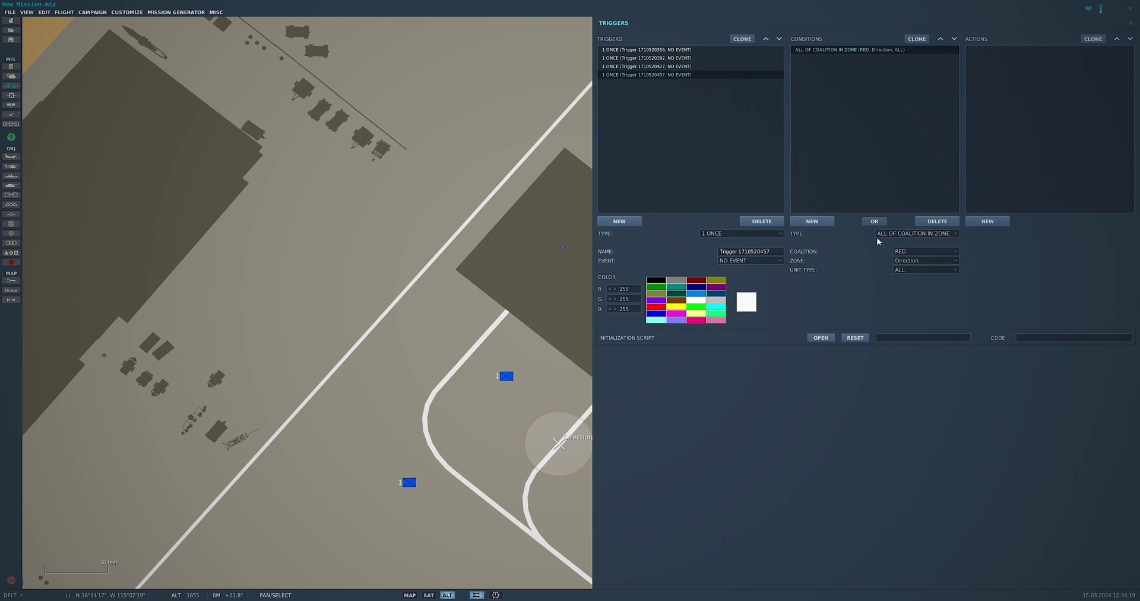
{"action": "left_click", "coordinate": [924, 234]}
{"action": "left_click_drag", "start_coordinate": [1007, 248], "coordinate": [1010, 285]}
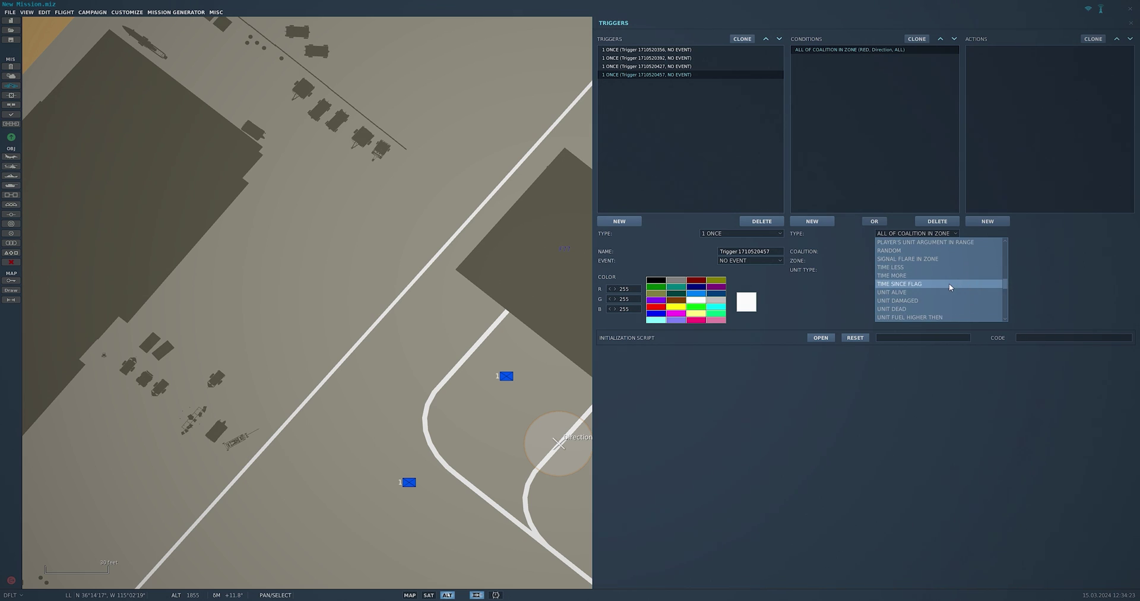
{"action": "left_click", "coordinate": [949, 285]}
{"action": "left_click", "coordinate": [911, 251]}
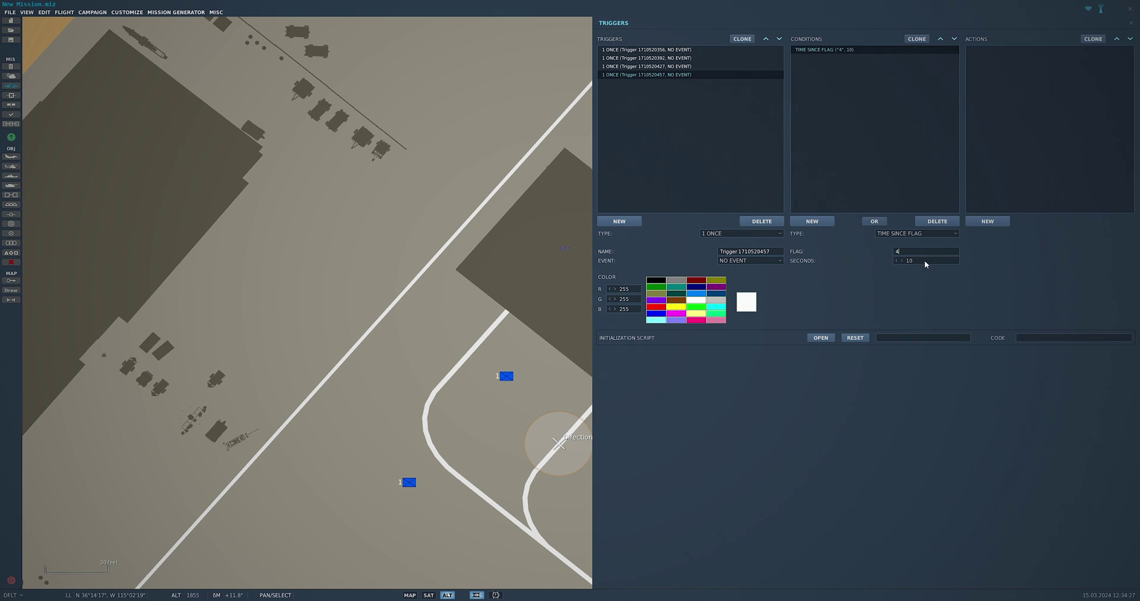
{"action": "left_click", "coordinate": [903, 263]}
{"action": "type", "text": "5"}
Step: Add a Flag On action to the fourth trigger for flag 5
{"action": "left_click", "coordinate": [988, 220]}
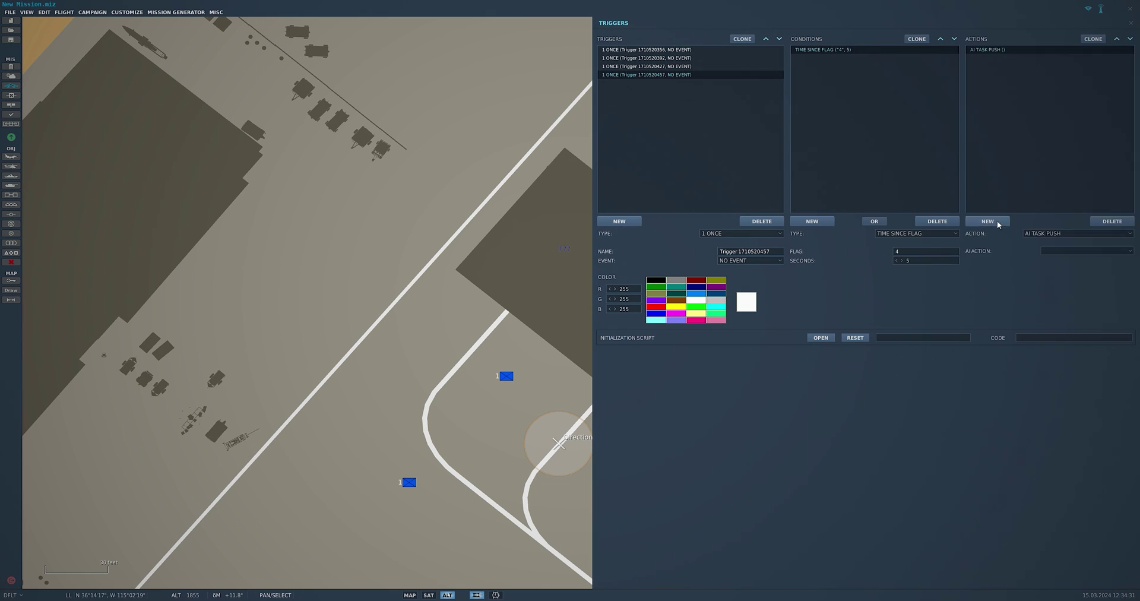
{"action": "left_click", "coordinate": [1131, 251]}
{"action": "scroll", "coordinate": [1133, 251], "scroll_direction": "down", "scroll_amount": 3}
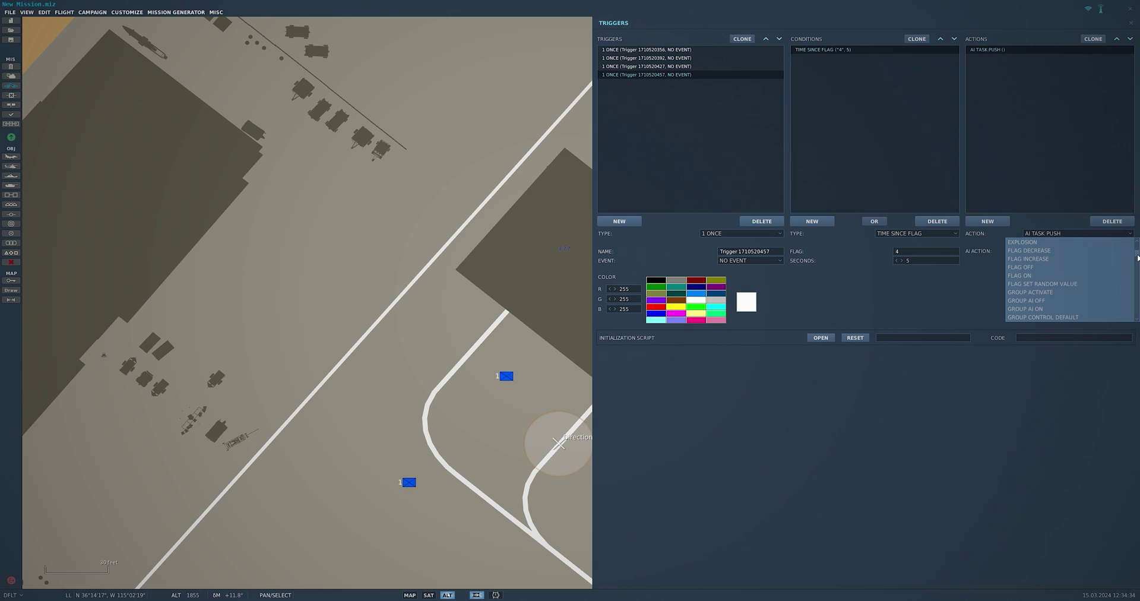
{"action": "left_click", "coordinate": [1073, 279]}
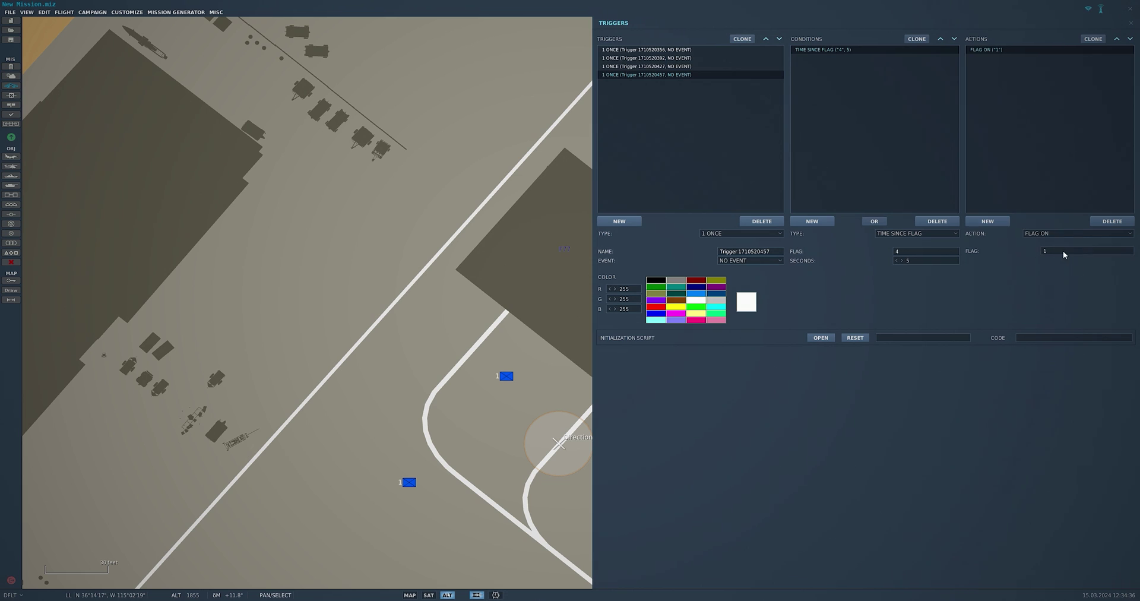
{"action": "type", "text": "5"}
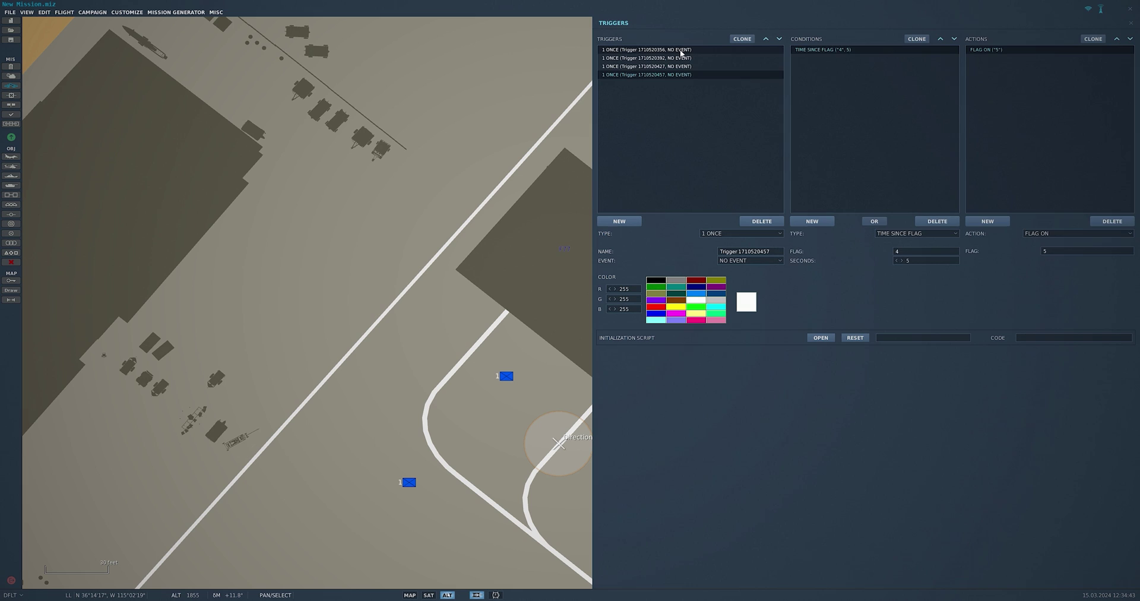
{"action": "left_click", "coordinate": [683, 49]}
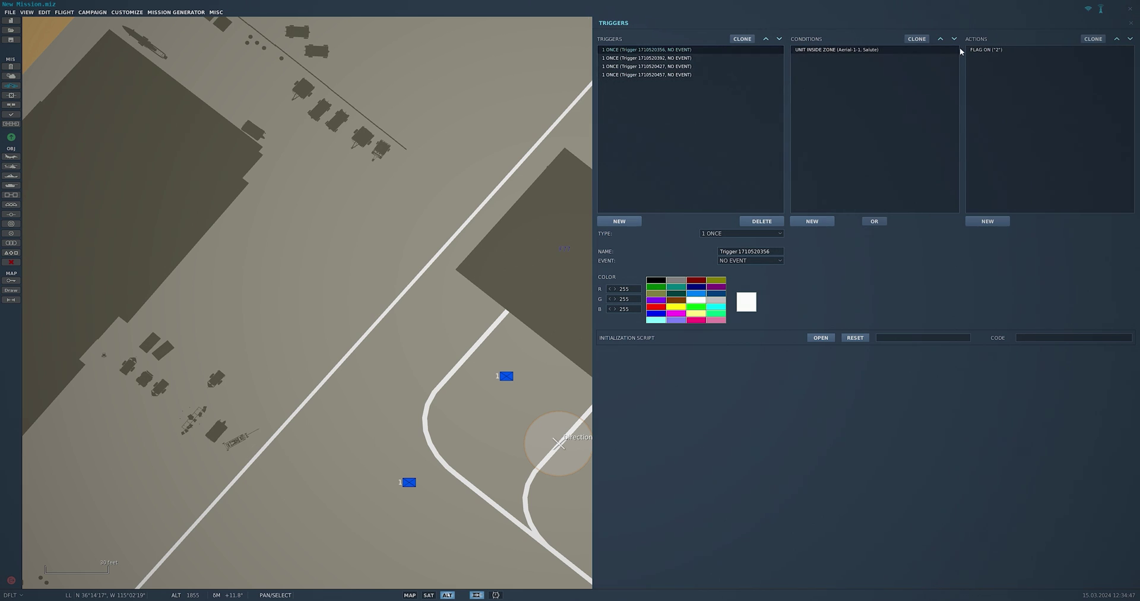
{"action": "left_click", "coordinate": [696, 59]}
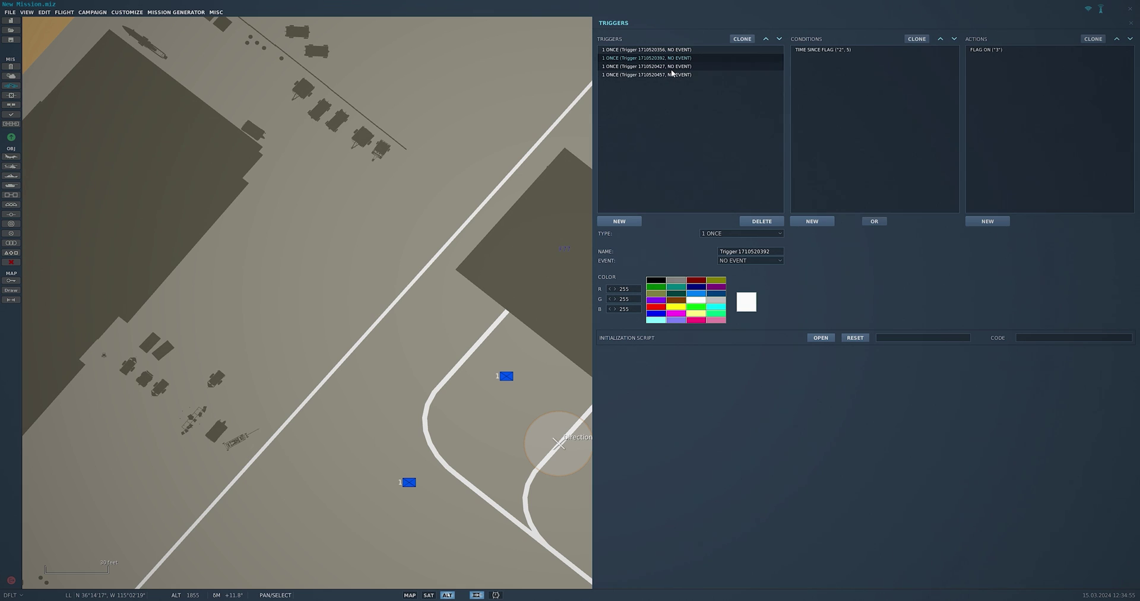
{"action": "left_click", "coordinate": [701, 66]}
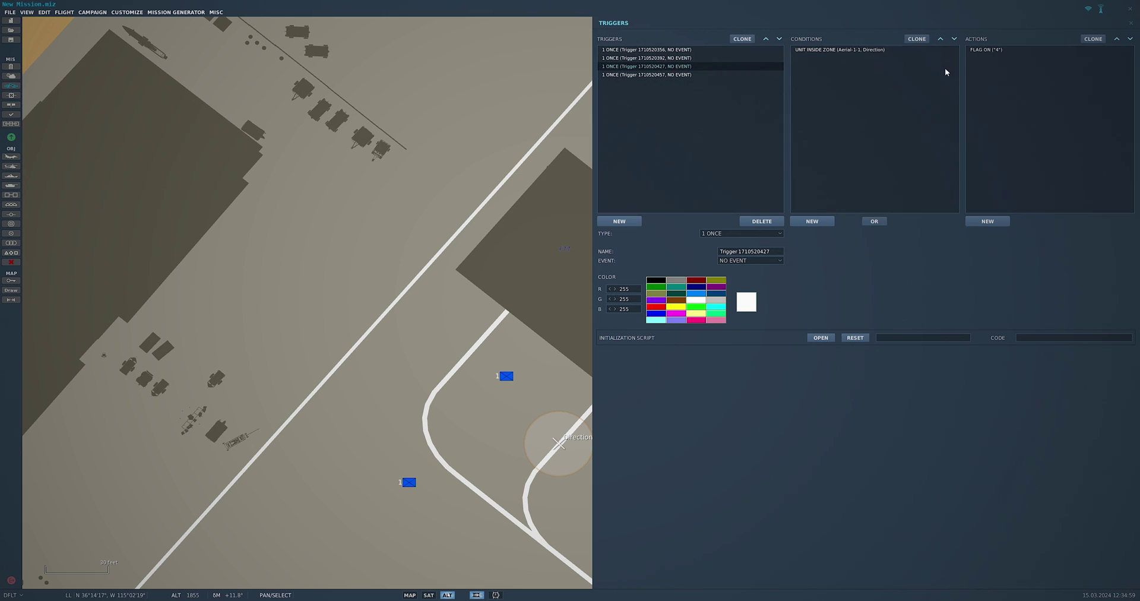
{"action": "left_click", "coordinate": [691, 75]}
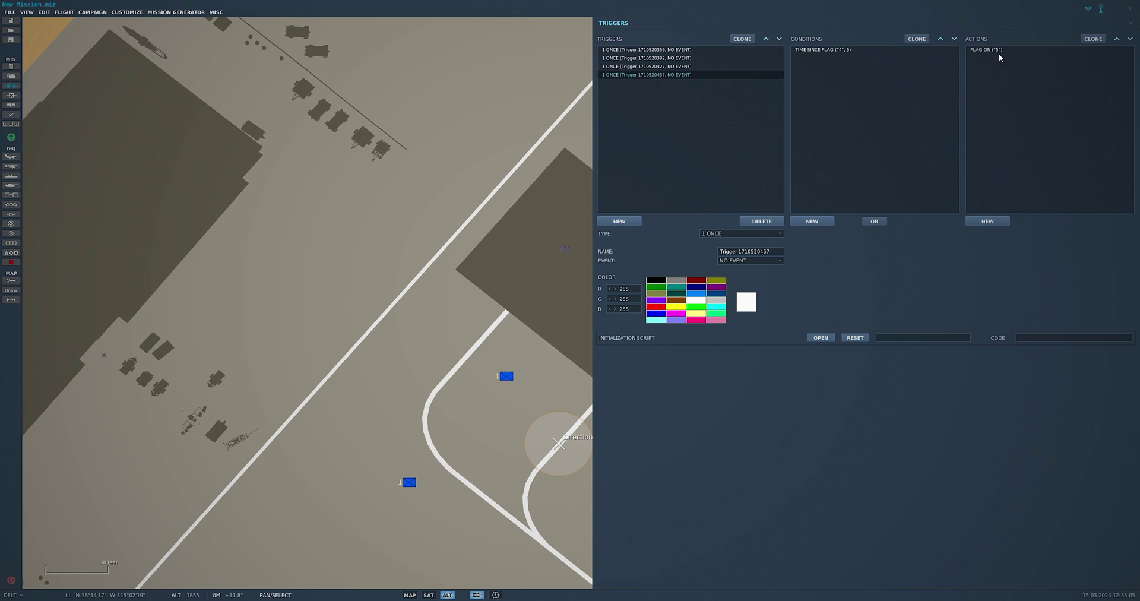
Step: Close the Triggers panel to return to the Nellis apron map
{"action": "left_click", "coordinate": [1131, 22]}
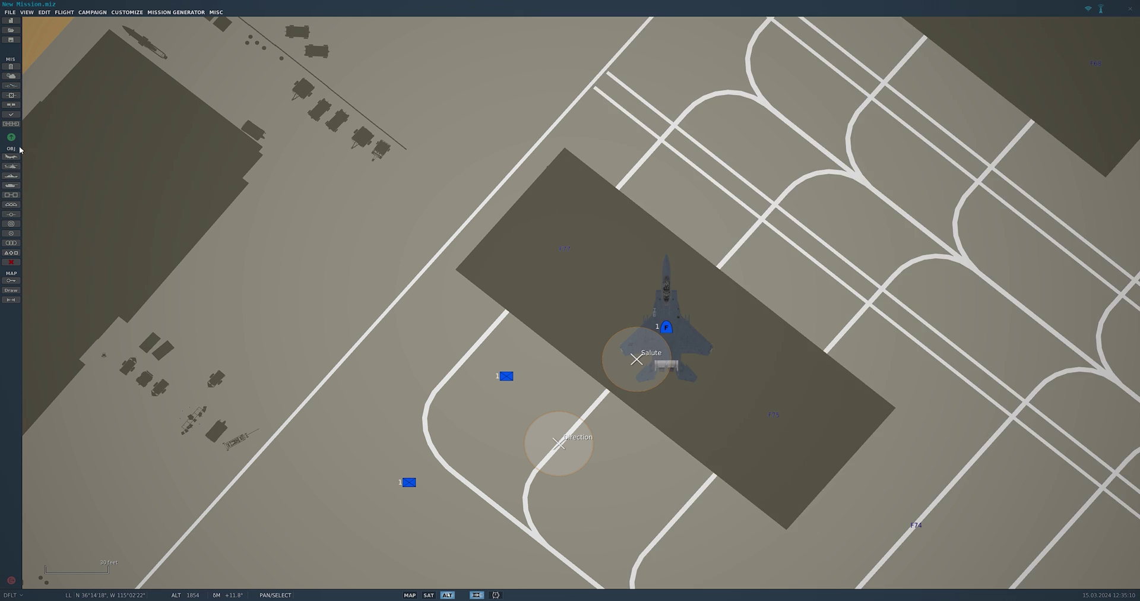